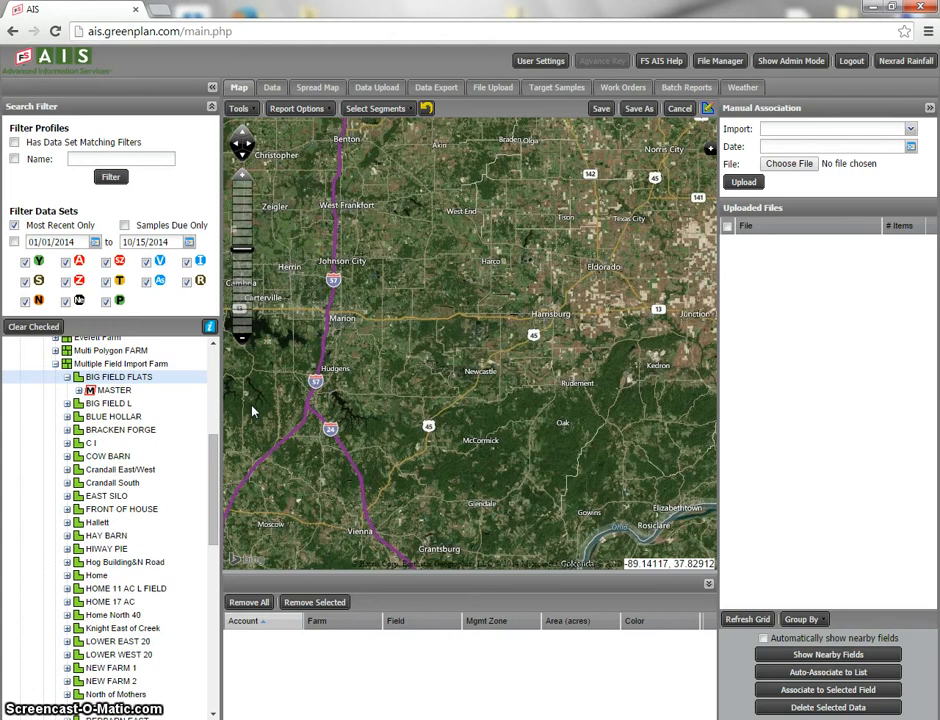
pyautogui.click(249, 373)
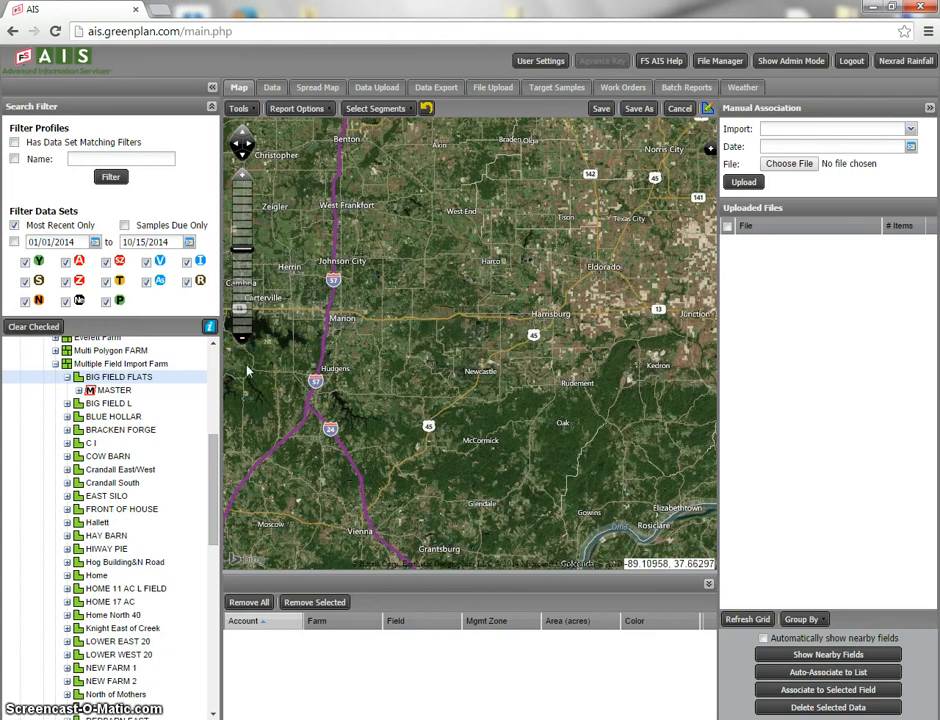
pyautogui.click(296, 358)
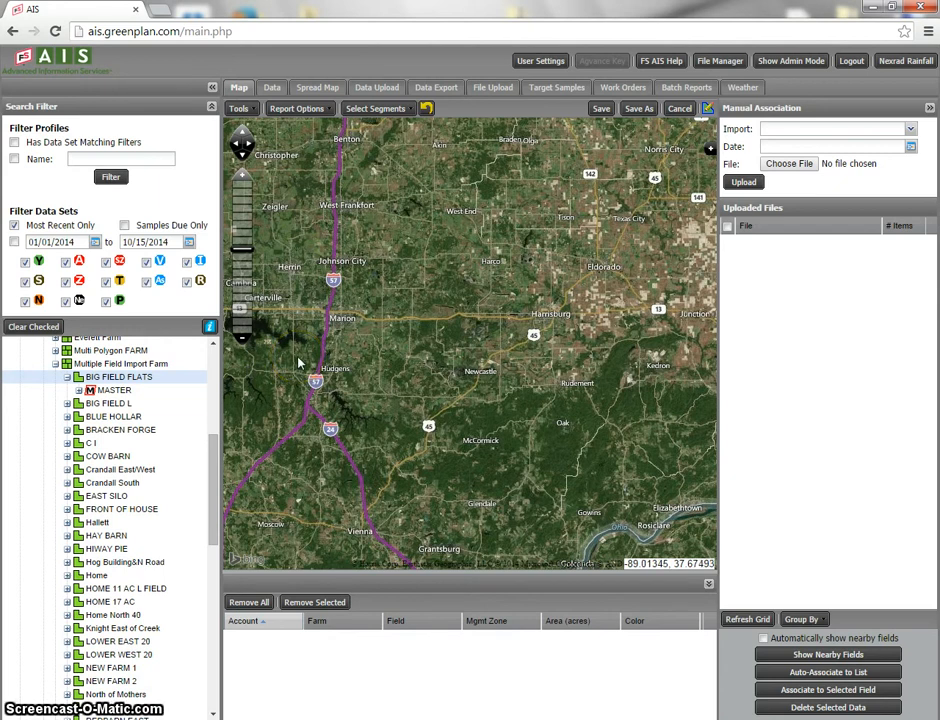
pyautogui.click(315, 358)
pyautogui.click(386, 338)
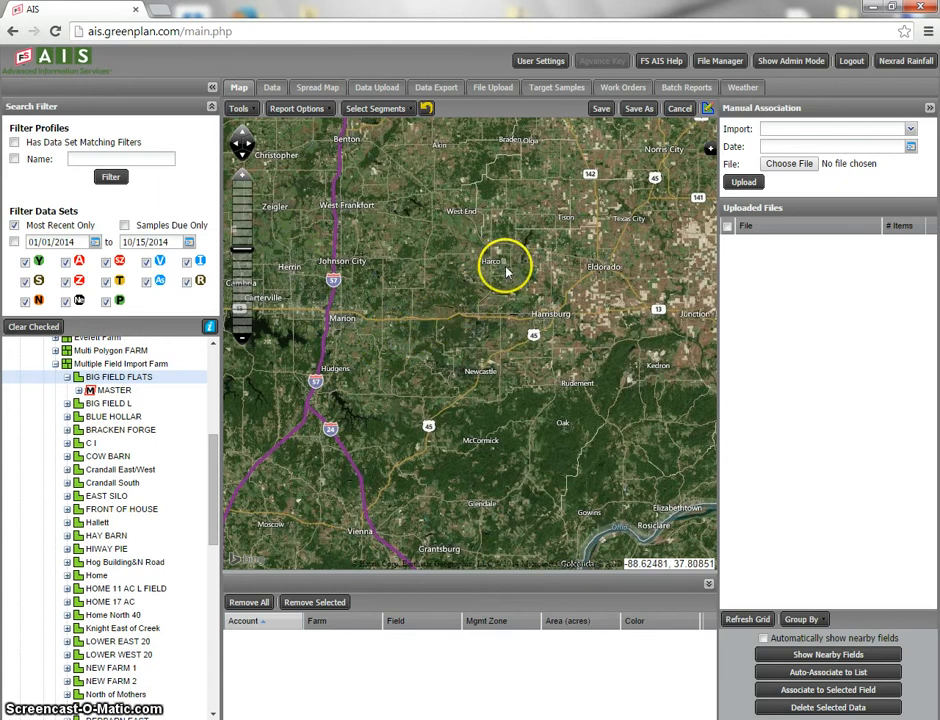
# Start a booklet report named "Everett Farms" and add the BIG FIELD FLATS field to it
pyautogui.click(684, 88)
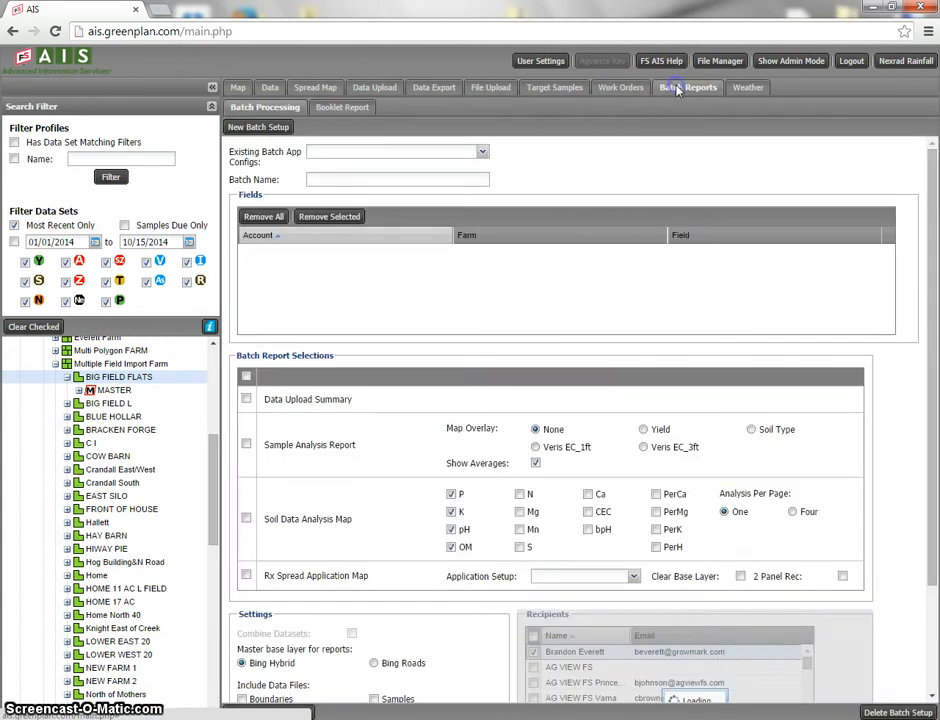
pyautogui.click(336, 110)
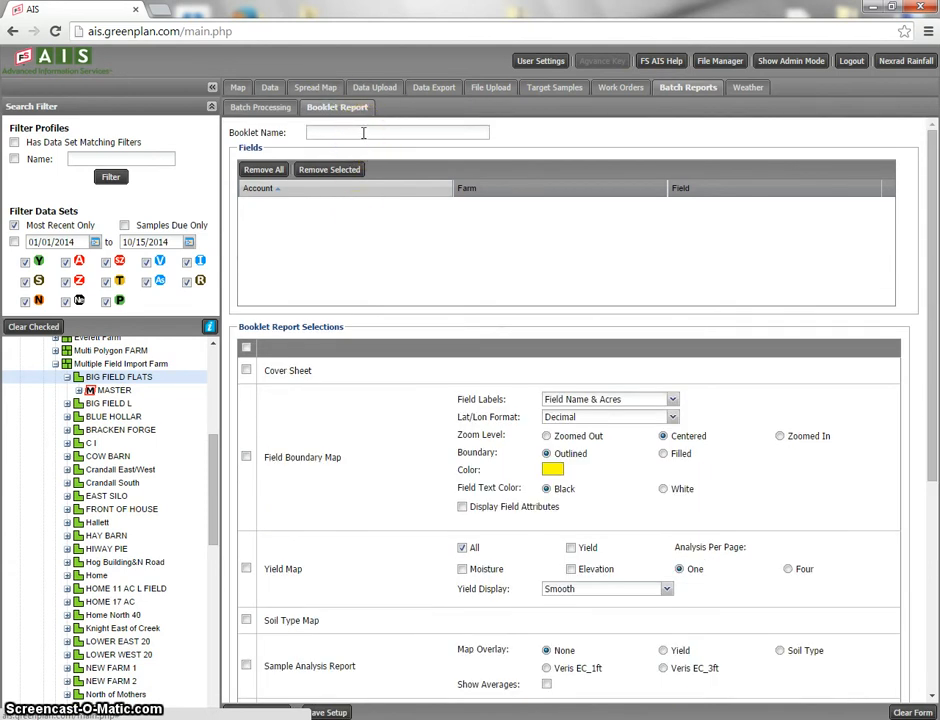
pyautogui.click(363, 132)
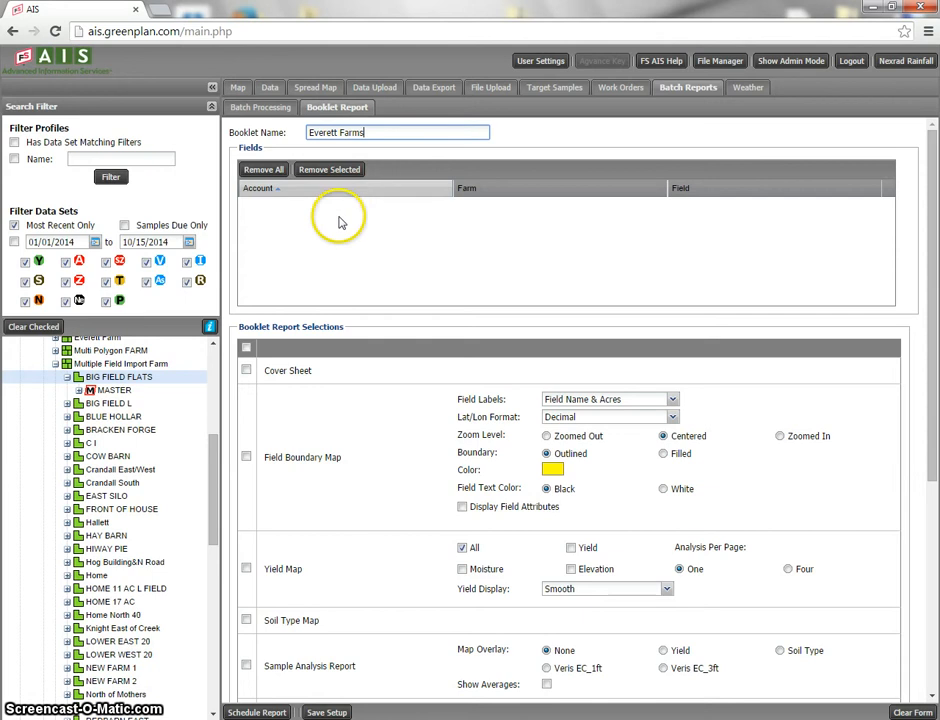
pyautogui.moveTo(112, 377); pyautogui.dragTo(377, 263)
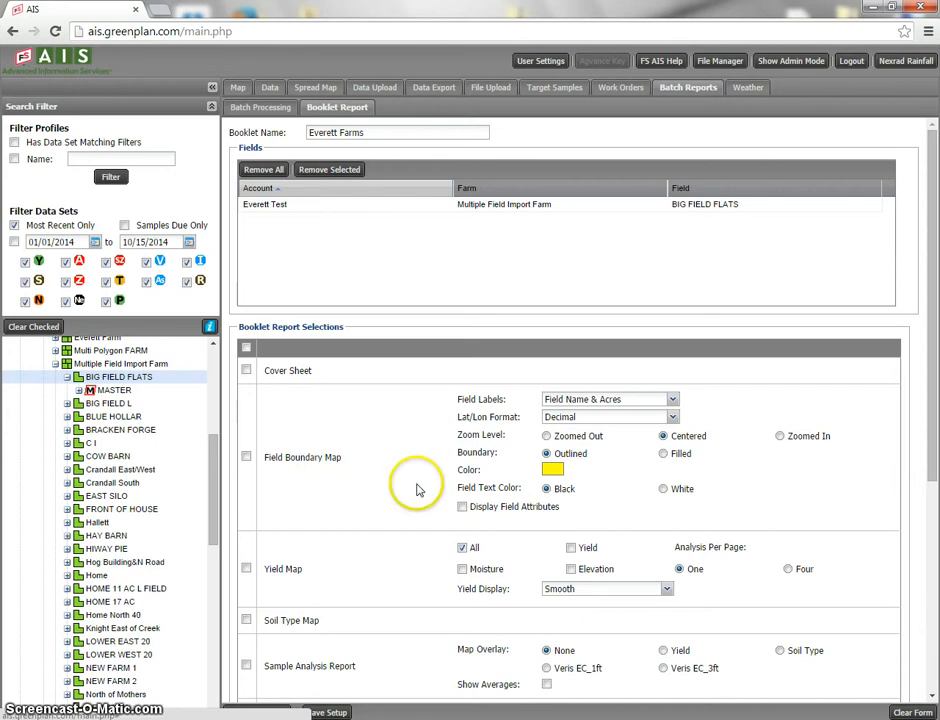
# Include the Cover Sheet and the Field Boundary Map in the booklet, with the boundary map's zoom level set to Zoomed Out
pyautogui.click(246, 370)
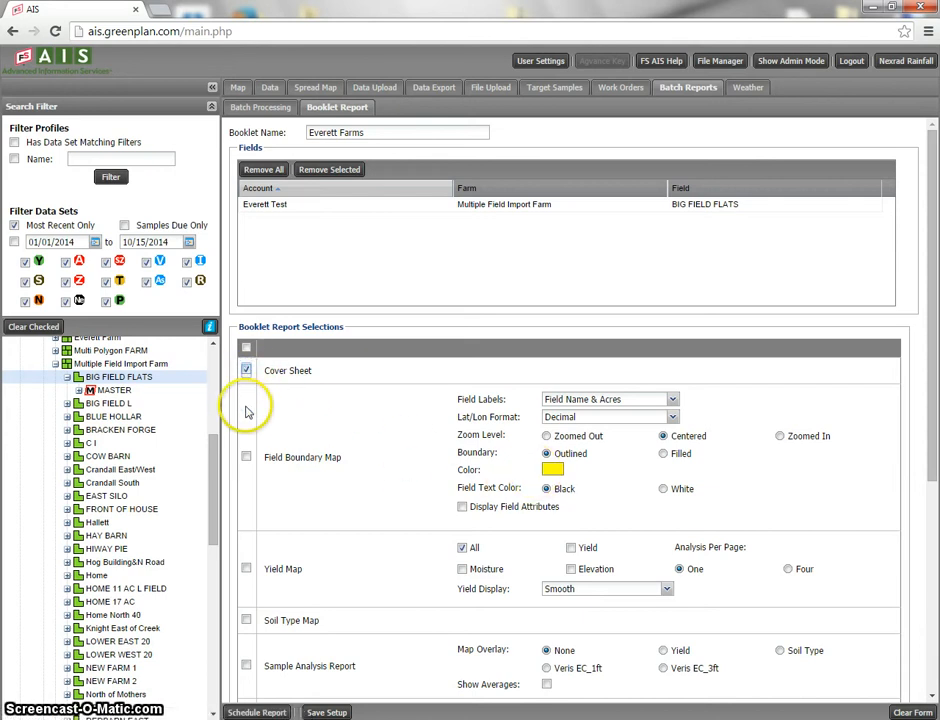
pyautogui.click(245, 456)
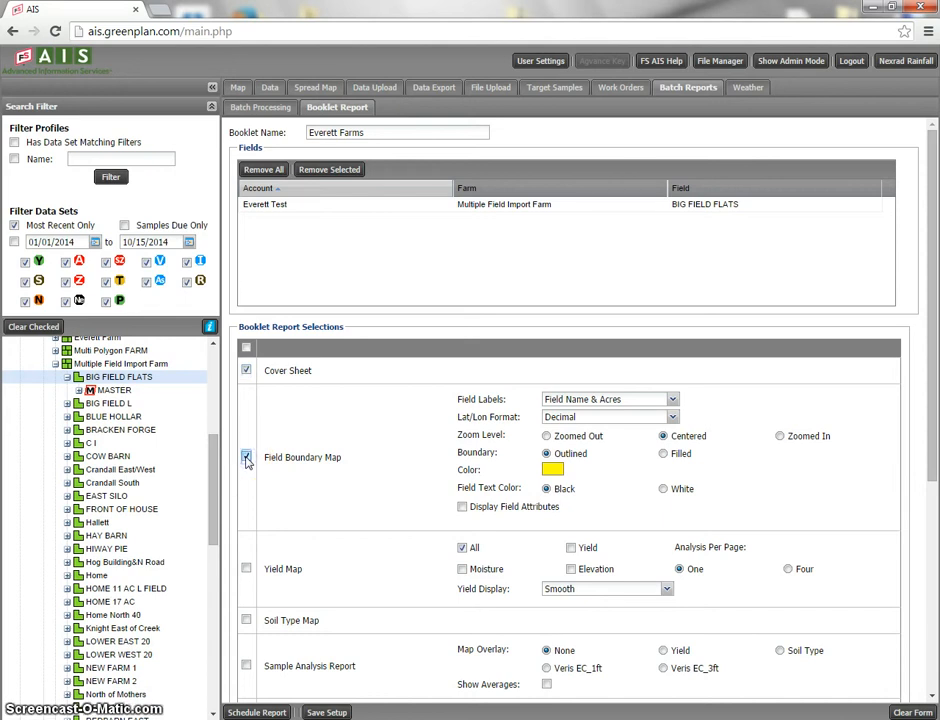
pyautogui.click(674, 400)
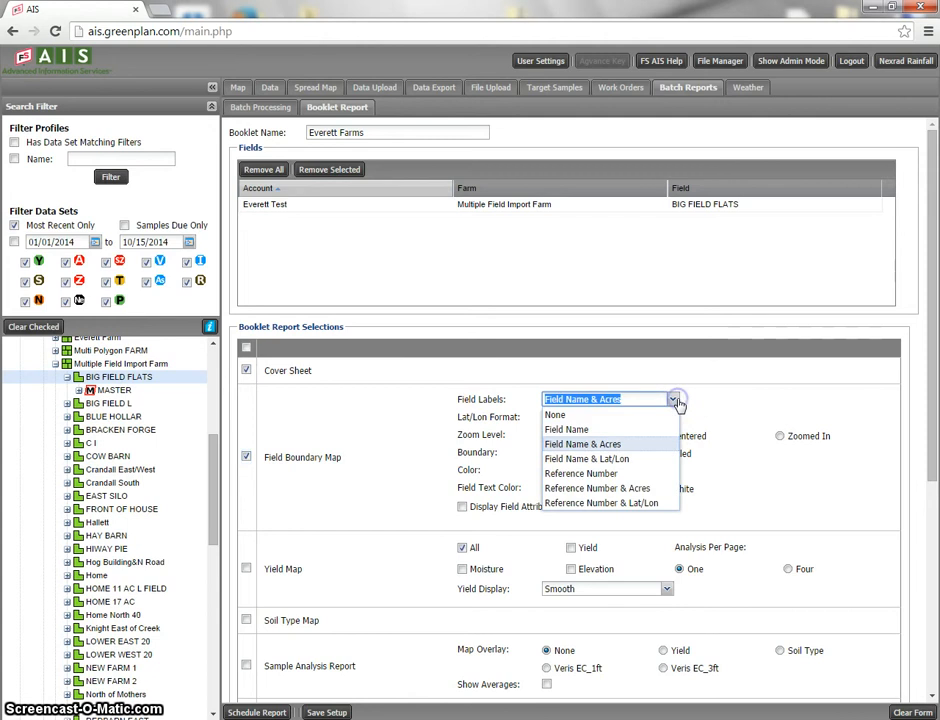
pyautogui.click(675, 401)
pyautogui.click(779, 436)
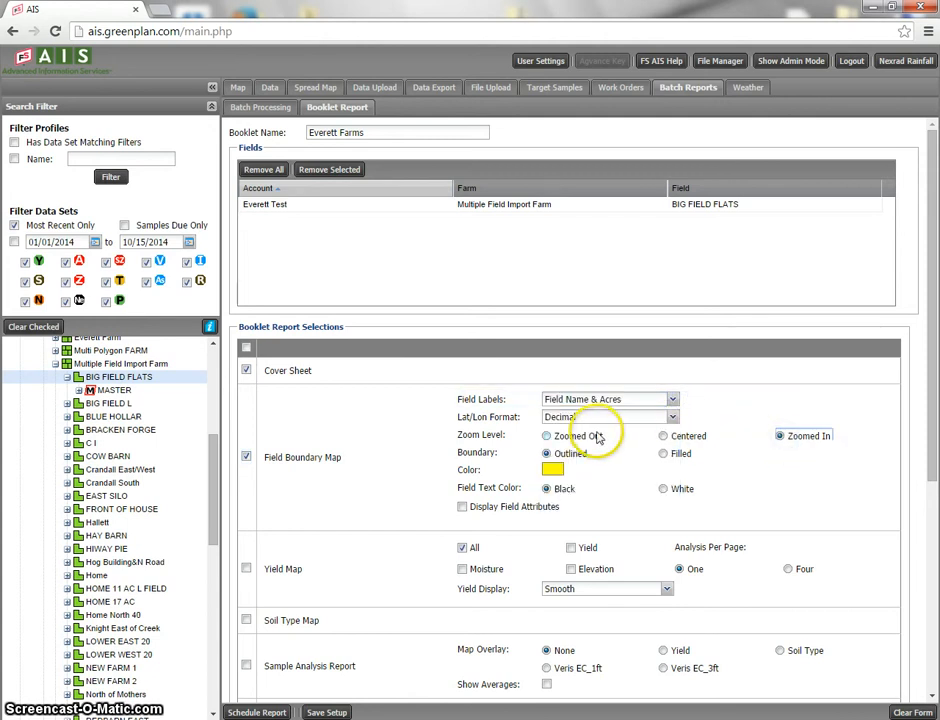
pyautogui.click(557, 440)
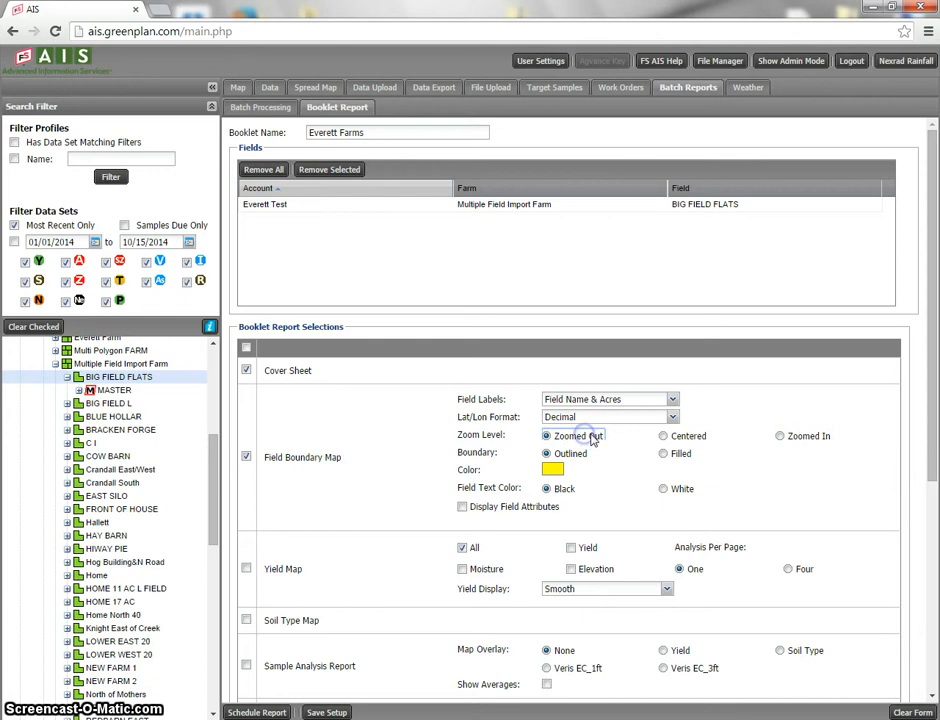
pyautogui.click(549, 471)
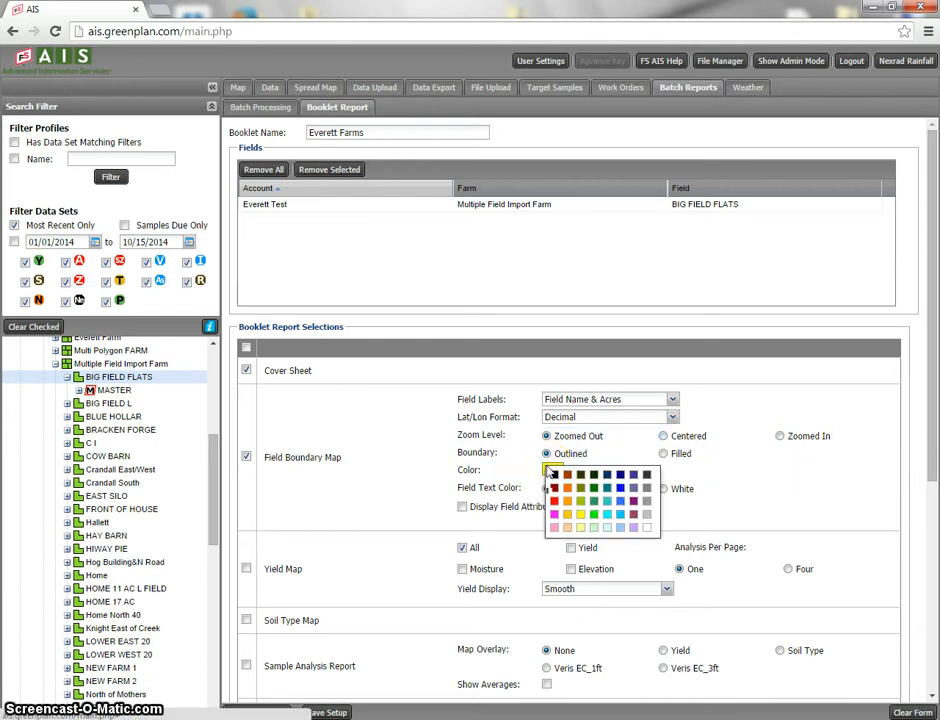
pyautogui.click(598, 456)
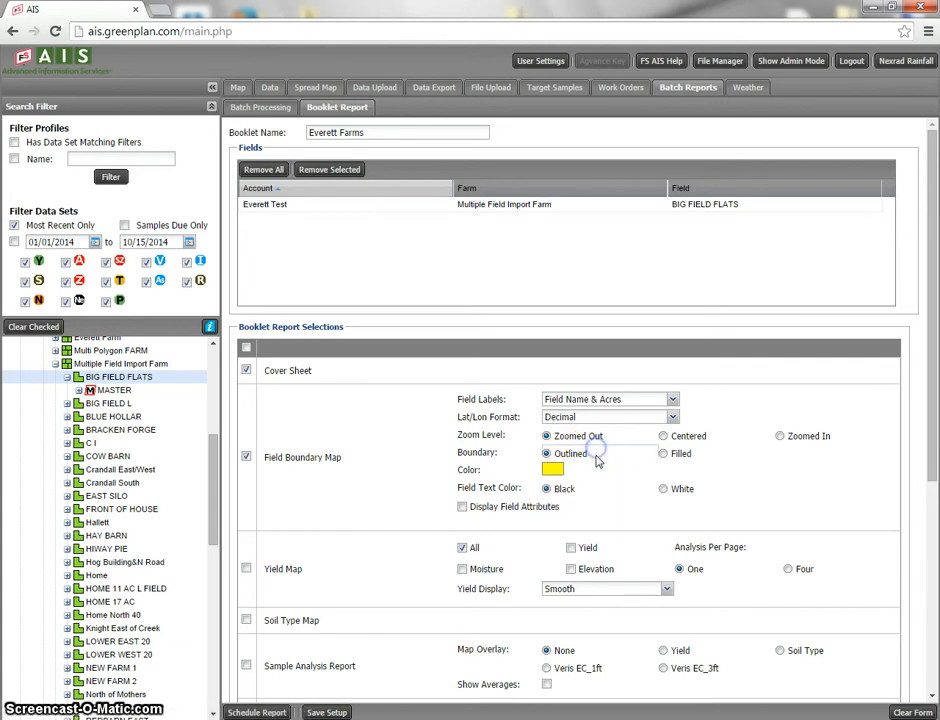
pyautogui.click(663, 453)
pyautogui.click(548, 454)
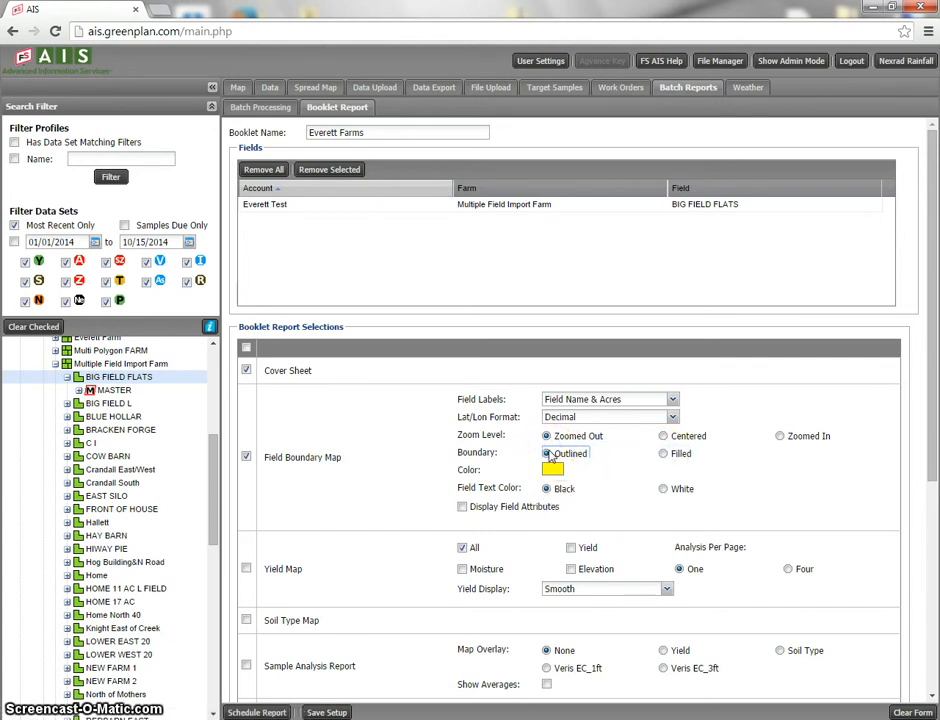
pyautogui.click(462, 507)
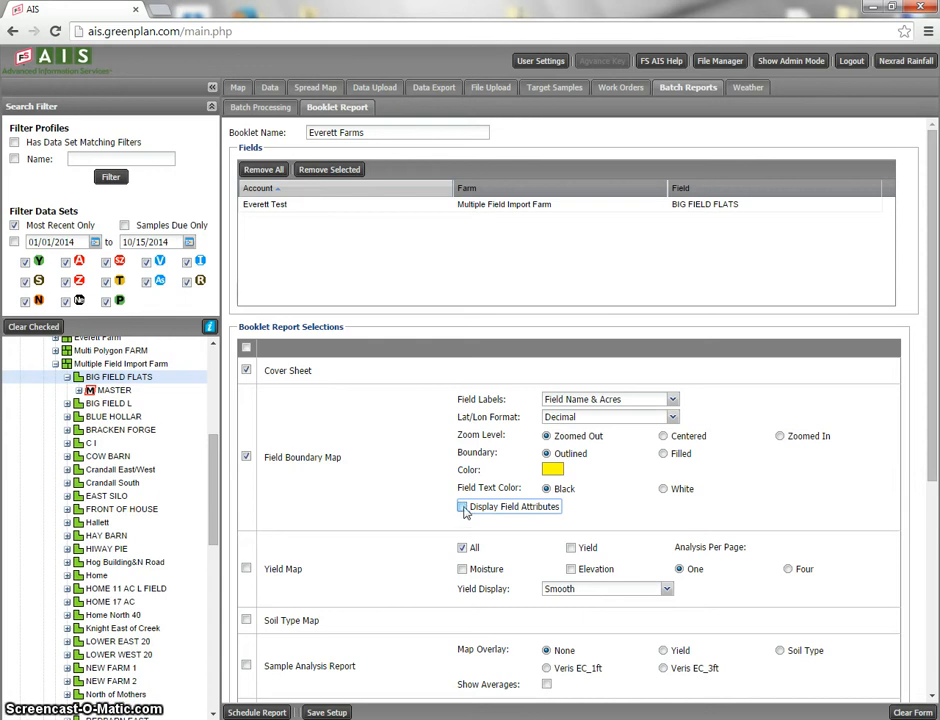
pyautogui.scroll(-1, 425, 503)
pyautogui.scroll(-1, 425, 503)
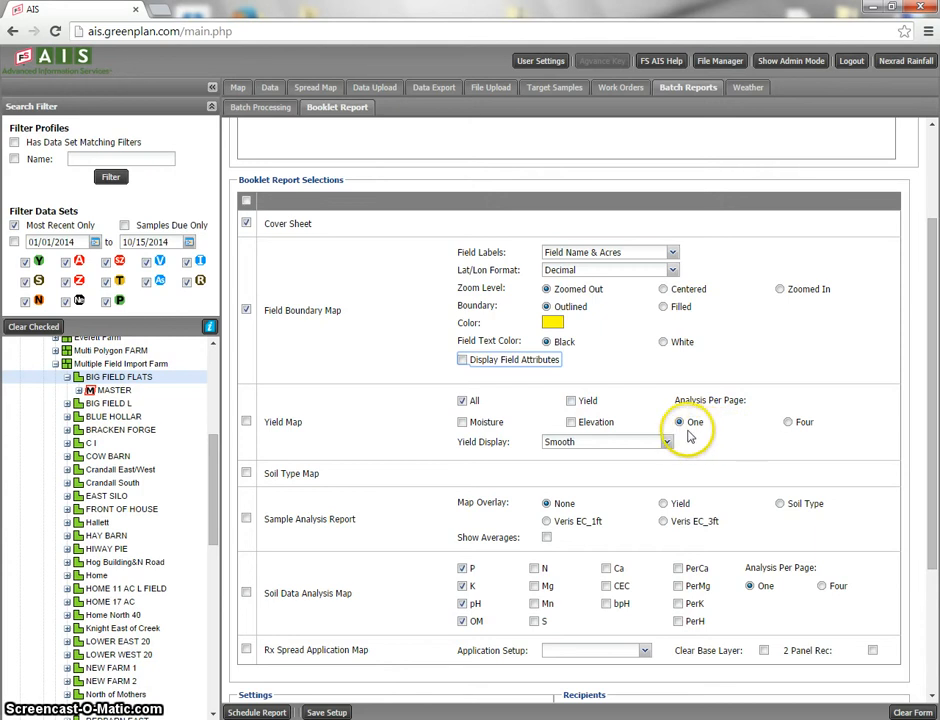
pyautogui.click(789, 422)
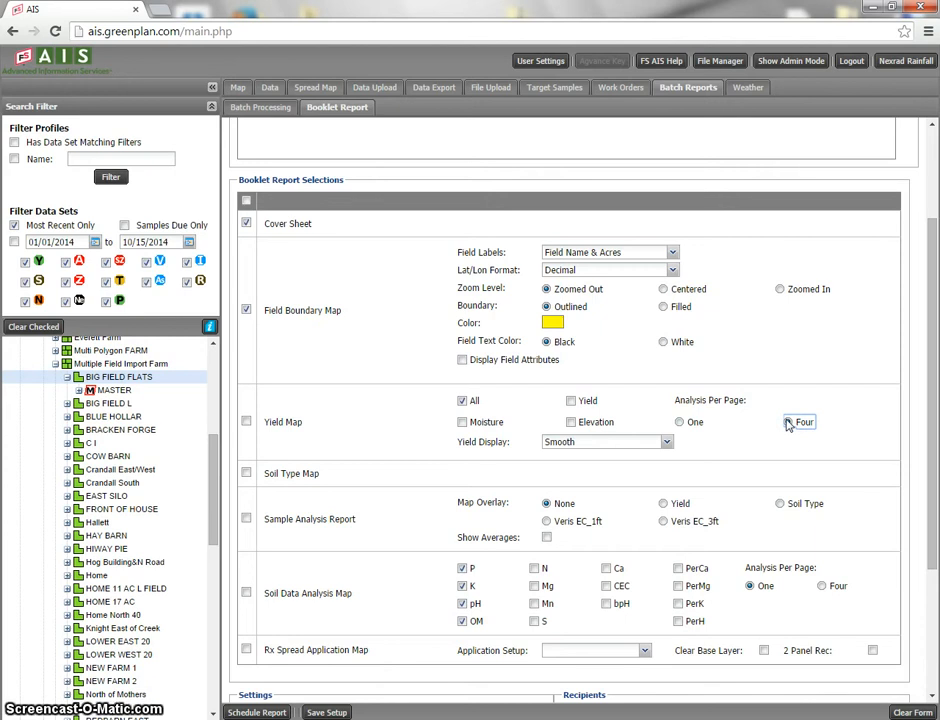
pyautogui.click(679, 422)
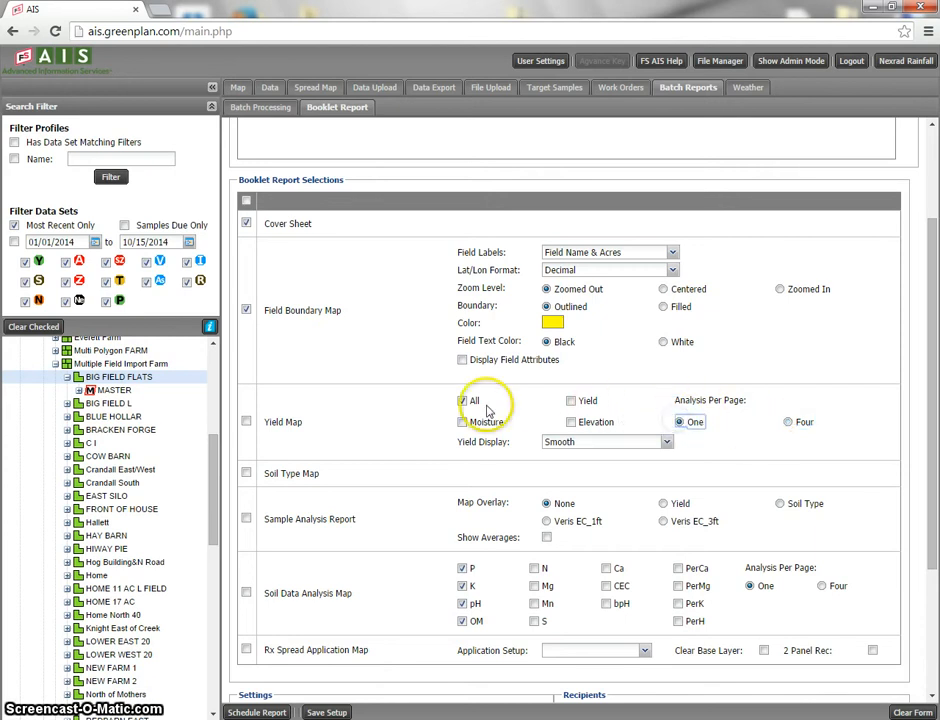
pyautogui.click(246, 421)
pyautogui.click(247, 421)
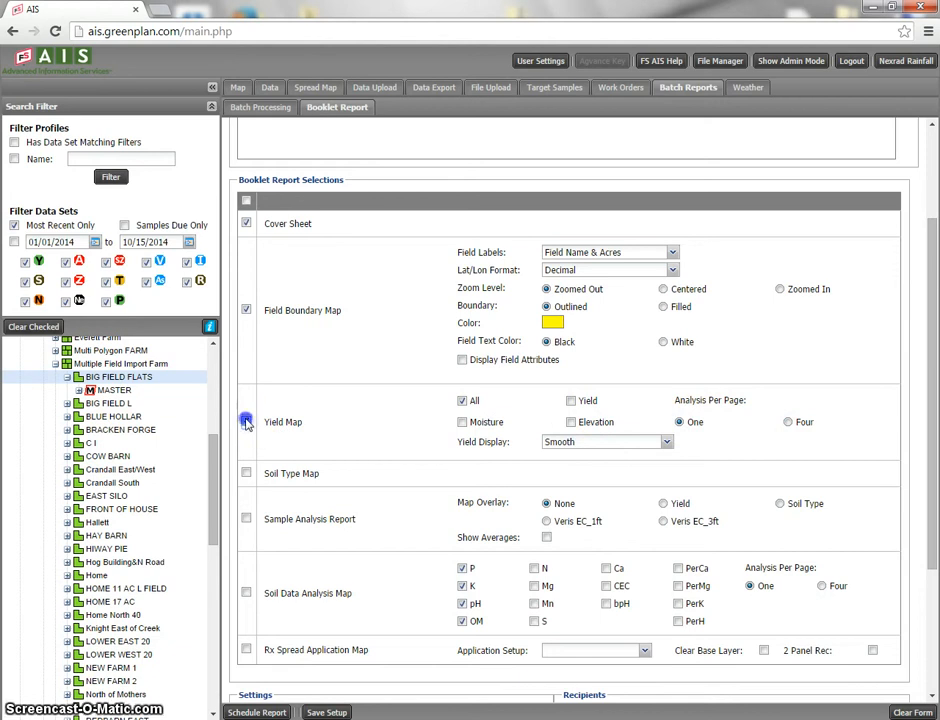
# Include the Soil Type Map in the booklet report selections
pyautogui.scroll(-1, 312, 480)
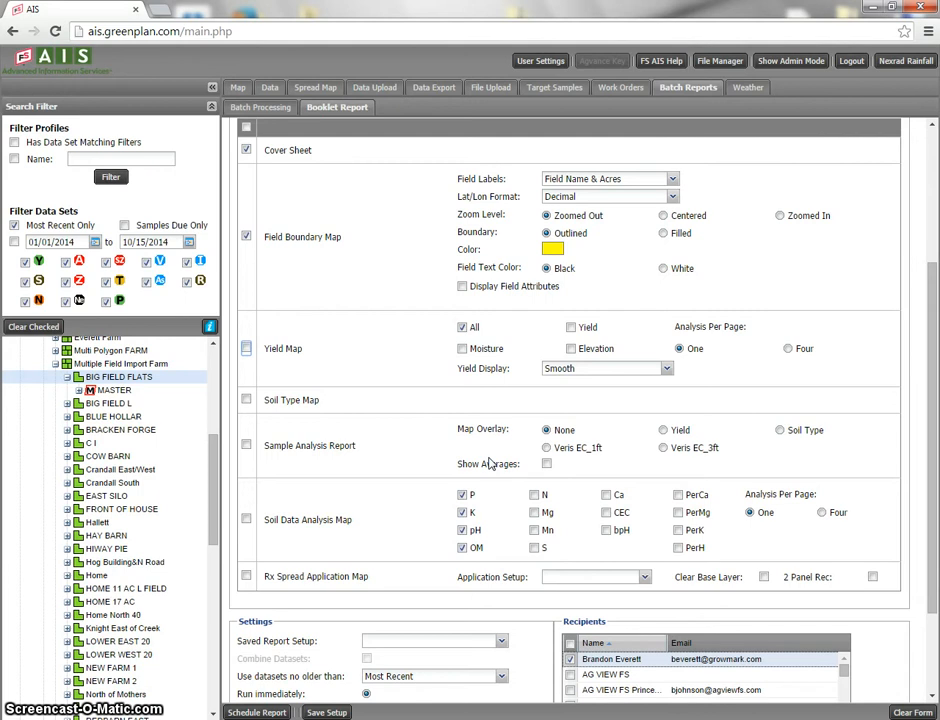
pyautogui.click(246, 399)
pyautogui.scroll(-1, 375, 400)
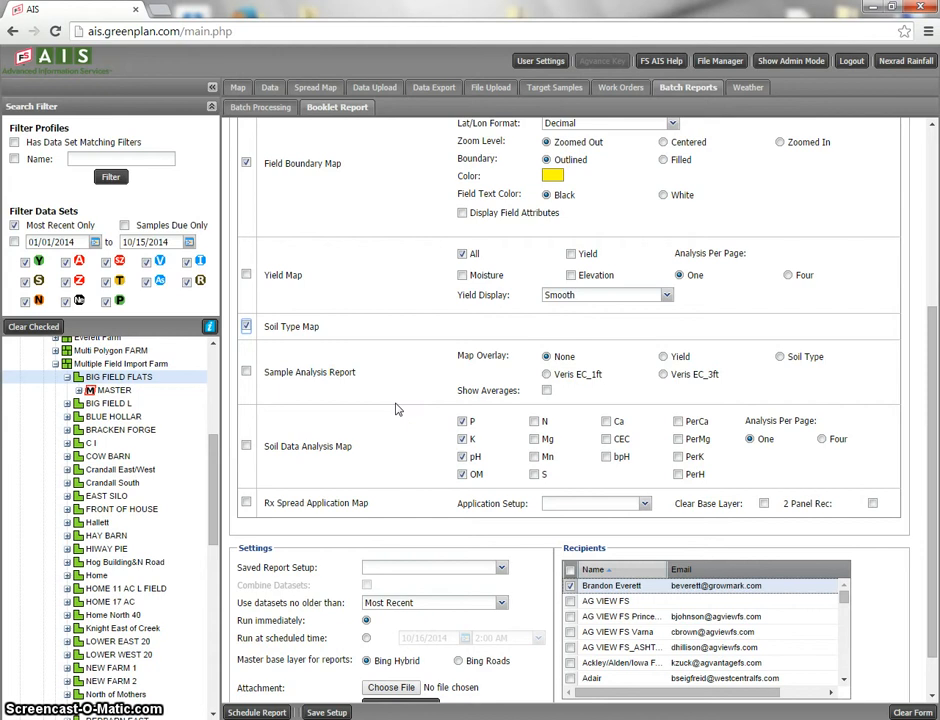
pyautogui.click(388, 392)
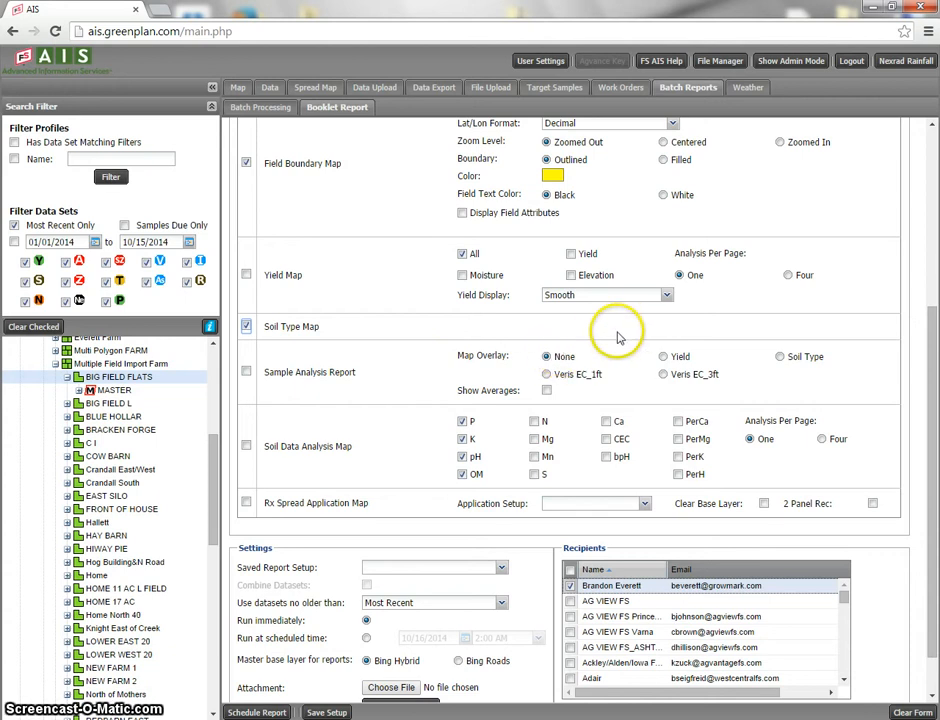
pyautogui.click(662, 356)
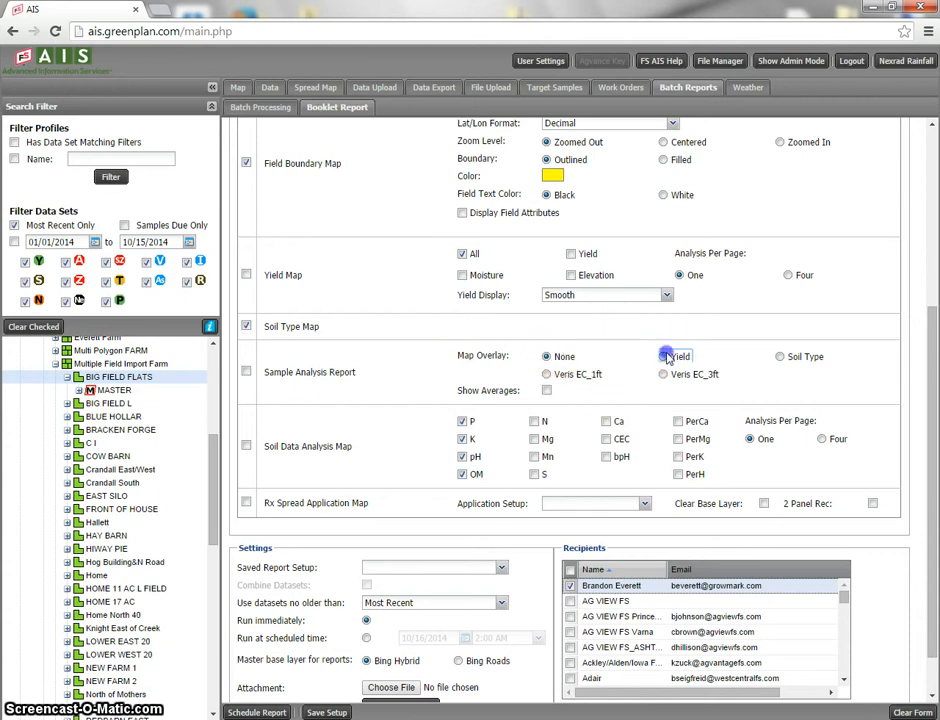
pyautogui.click(779, 357)
pyautogui.click(547, 374)
pyautogui.click(663, 357)
pyautogui.click(546, 357)
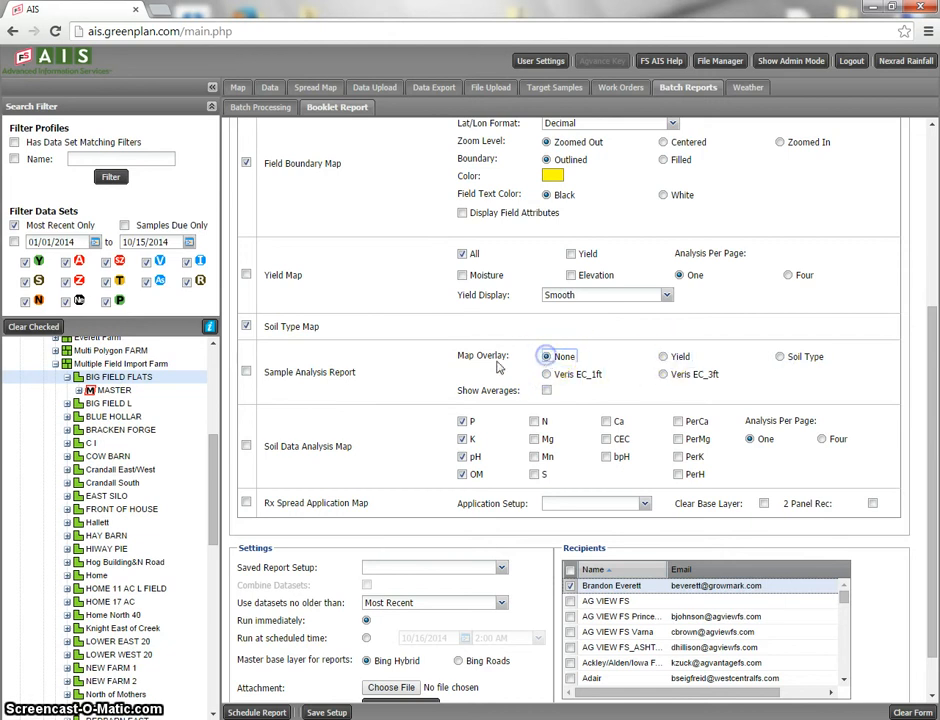
# Include the Sample Analysis Report and the Soil Data Analysis Map in the booklet report selections
pyautogui.click(246, 376)
pyautogui.scroll(-1, 252, 385)
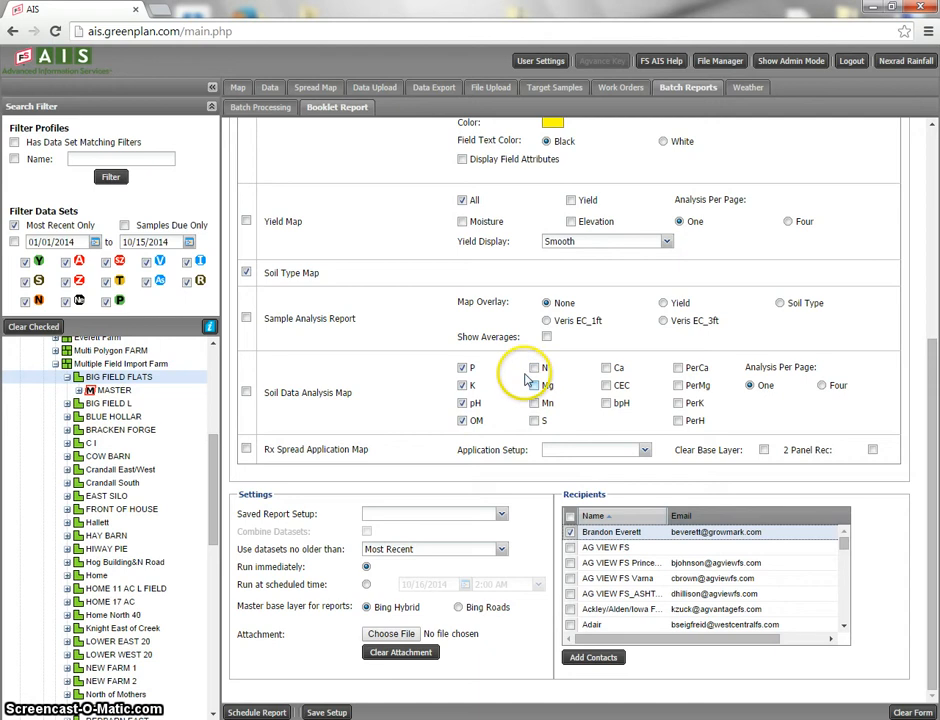
pyautogui.click(246, 317)
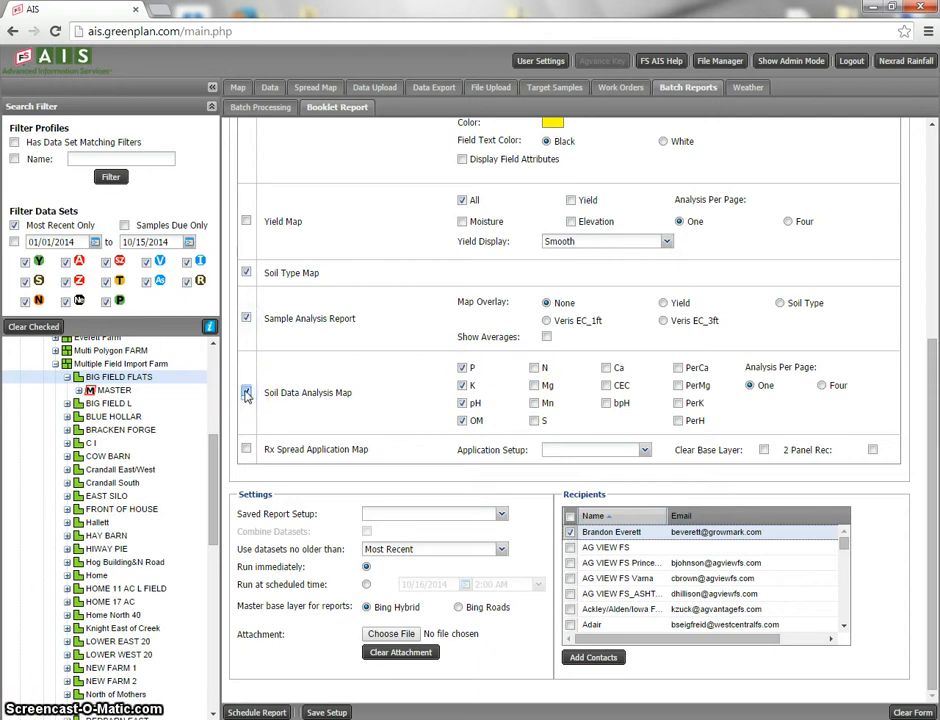
pyautogui.click(246, 393)
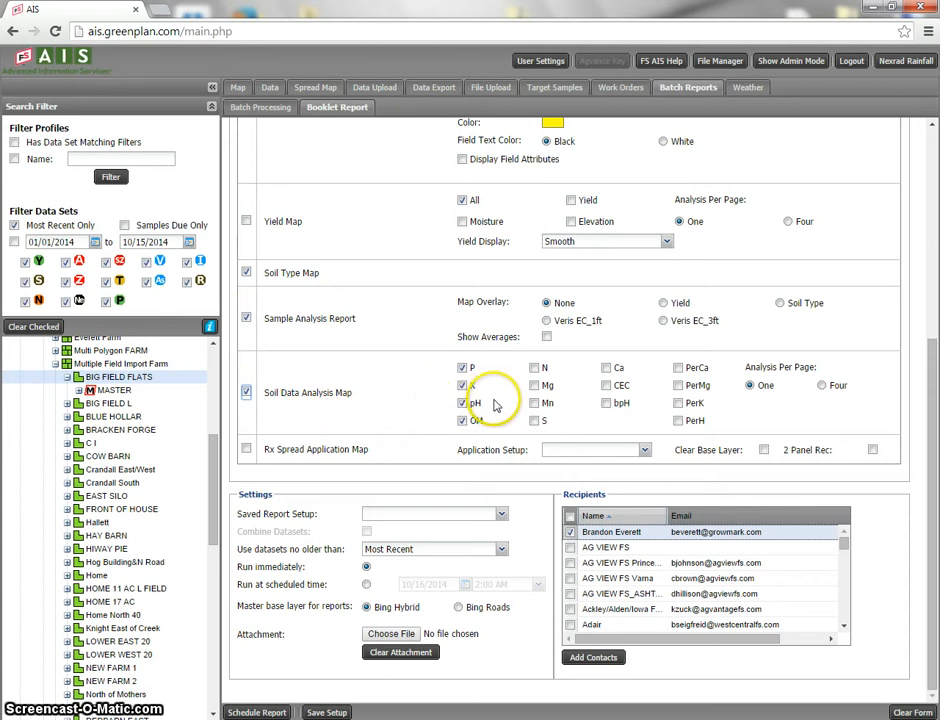
# Include the Rx Spread Application Map using the Corn/Soybeans 4 Apps to Build application setup
pyautogui.click(246, 449)
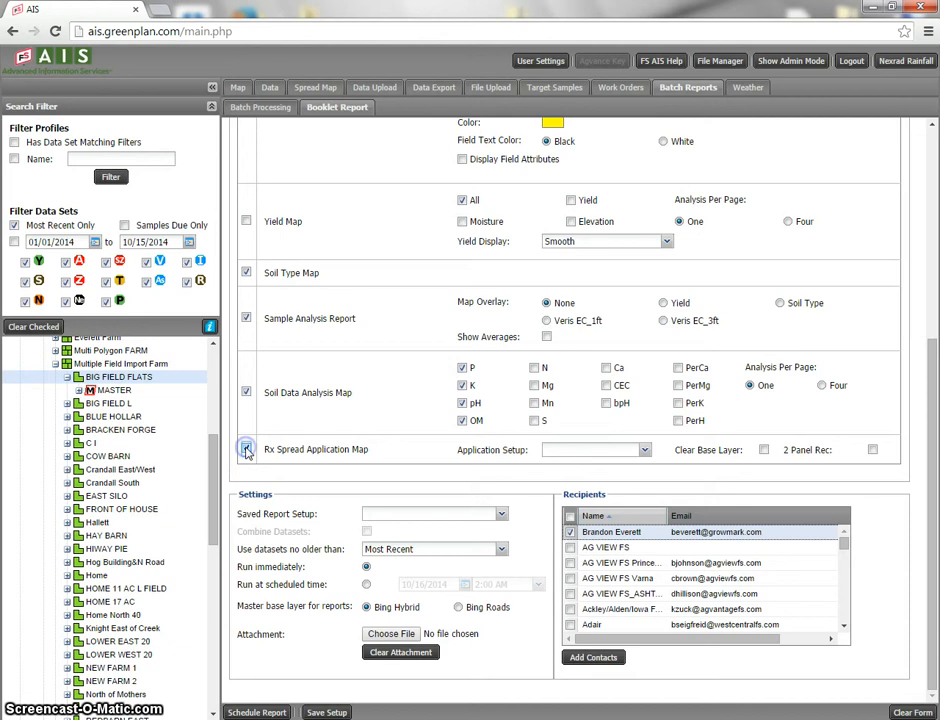
pyautogui.click(644, 449)
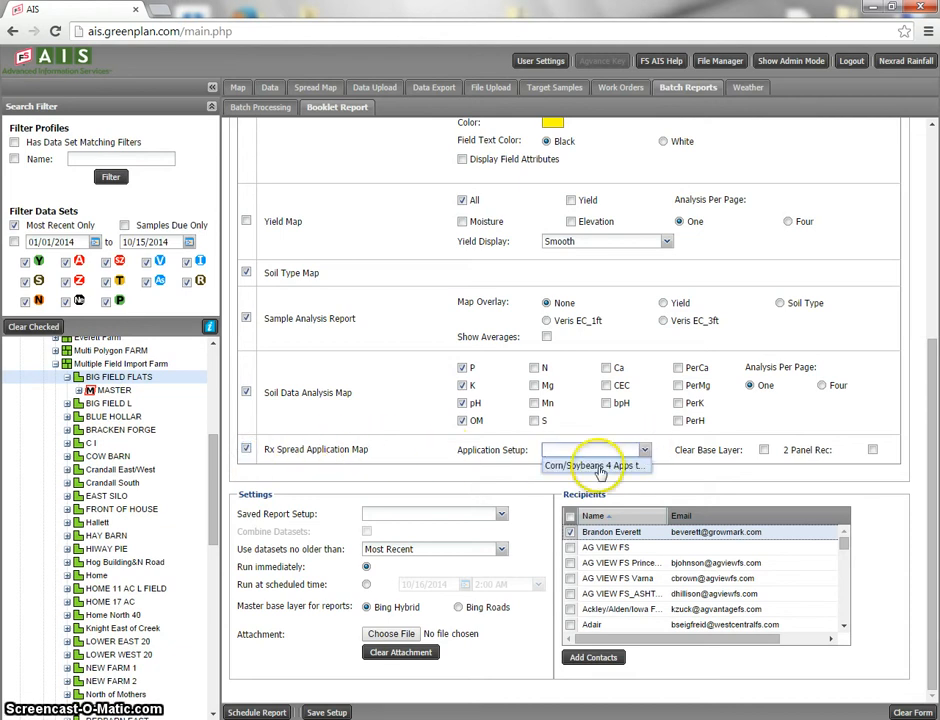
pyautogui.click(598, 467)
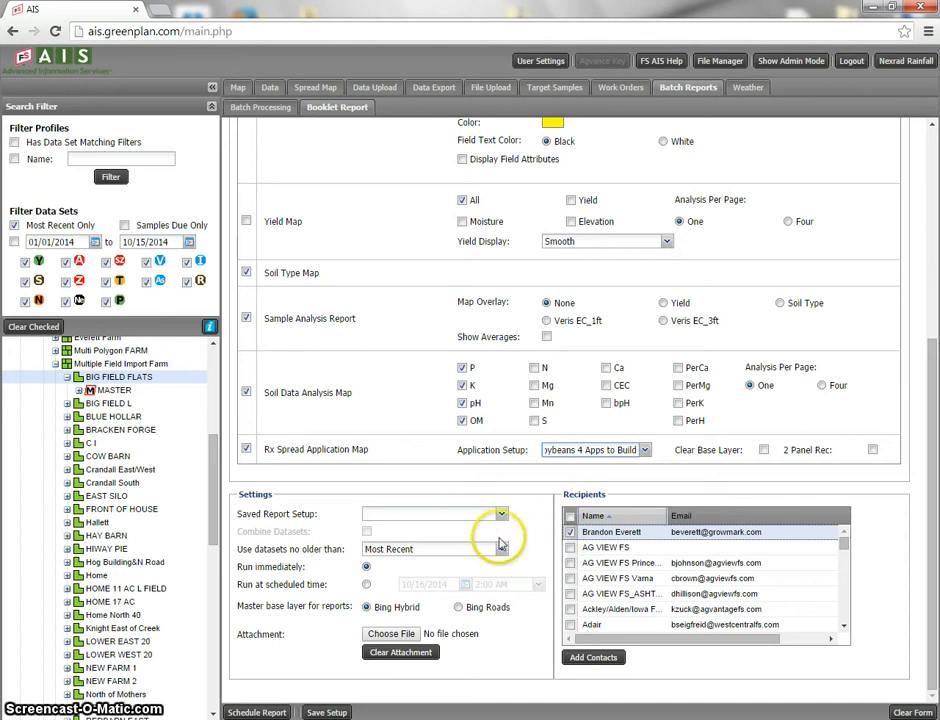
# Save the booklet's report configuration as a new report setup named "test setup"
pyautogui.click(325, 711)
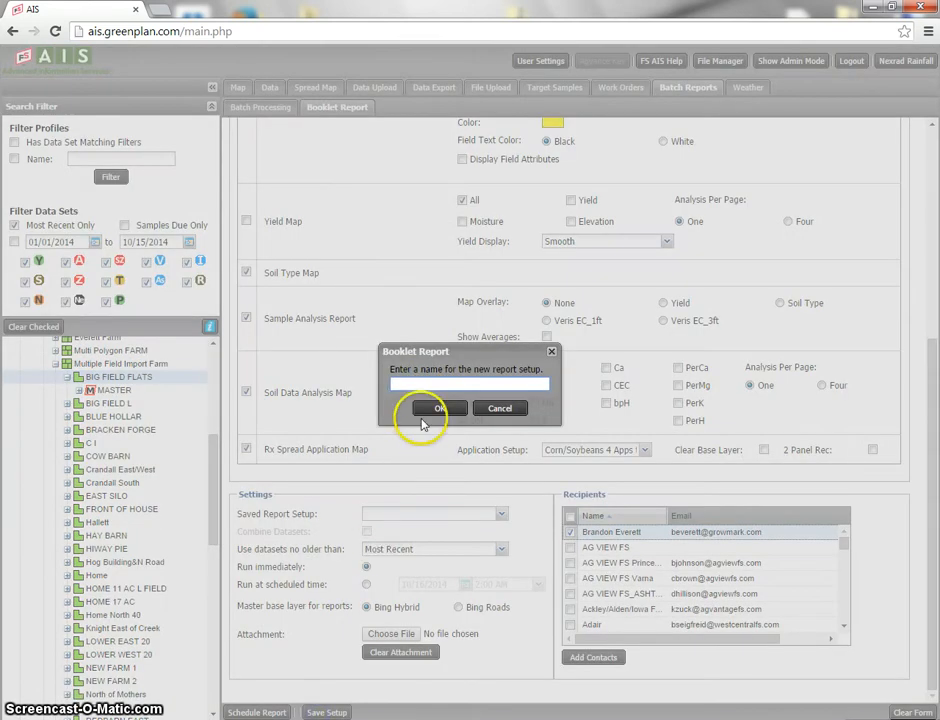
pyautogui.write('test setup')
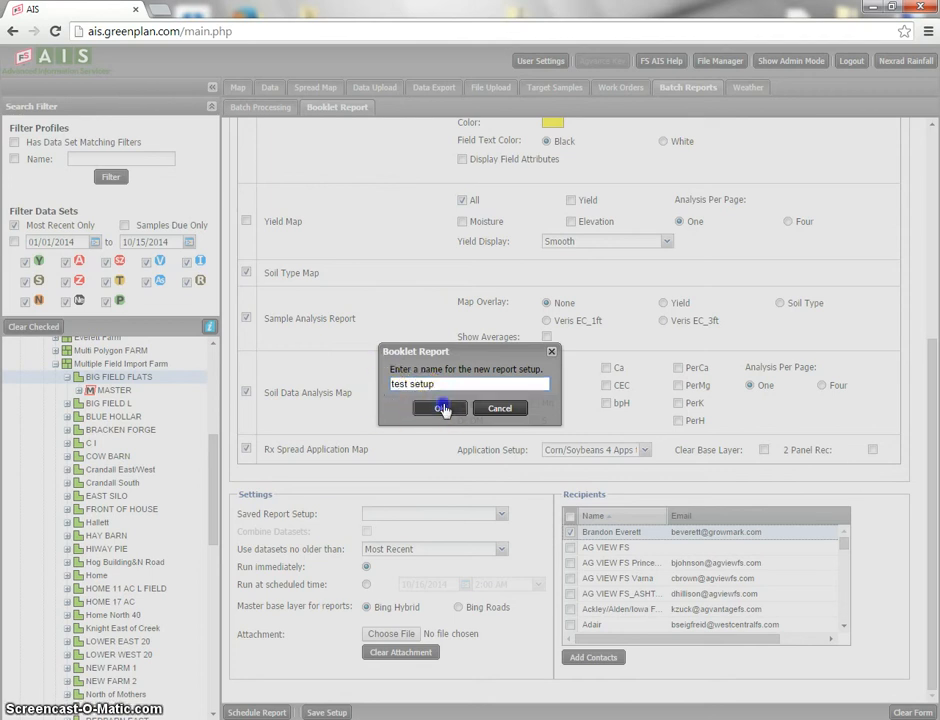
pyautogui.click(440, 408)
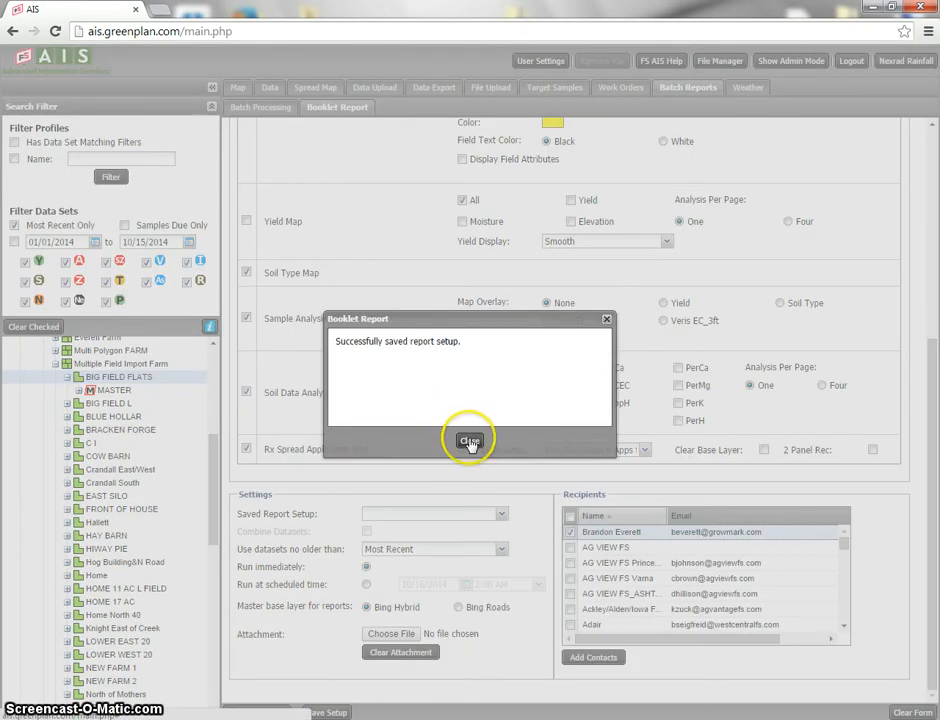
# Dismiss the saved-setup confirmation and limit the booklet report to the Most Recent datasets
pyautogui.click(468, 444)
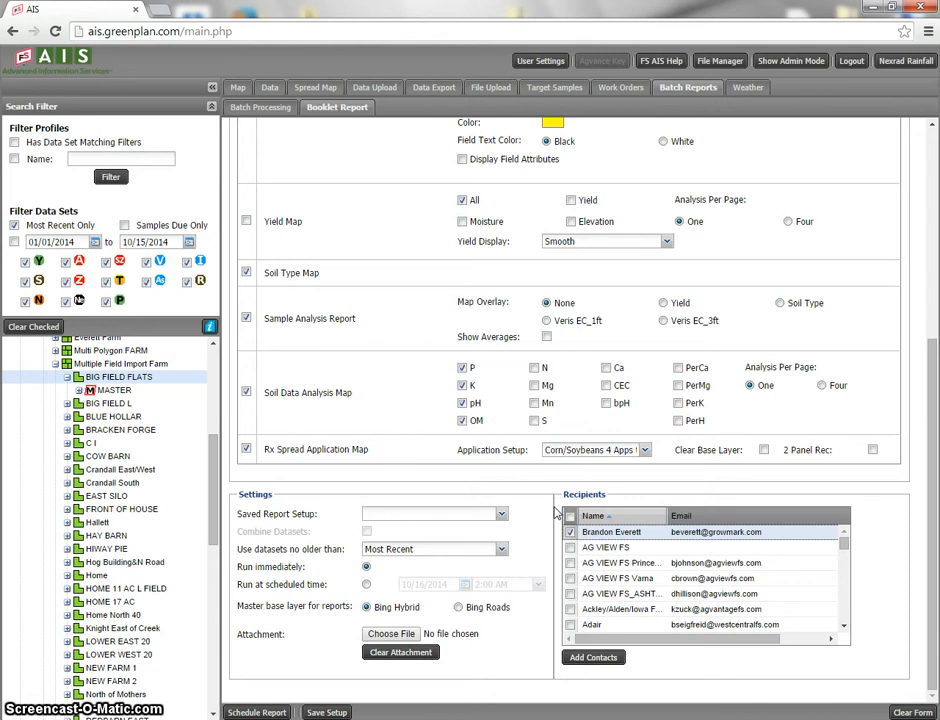
pyautogui.click(500, 549)
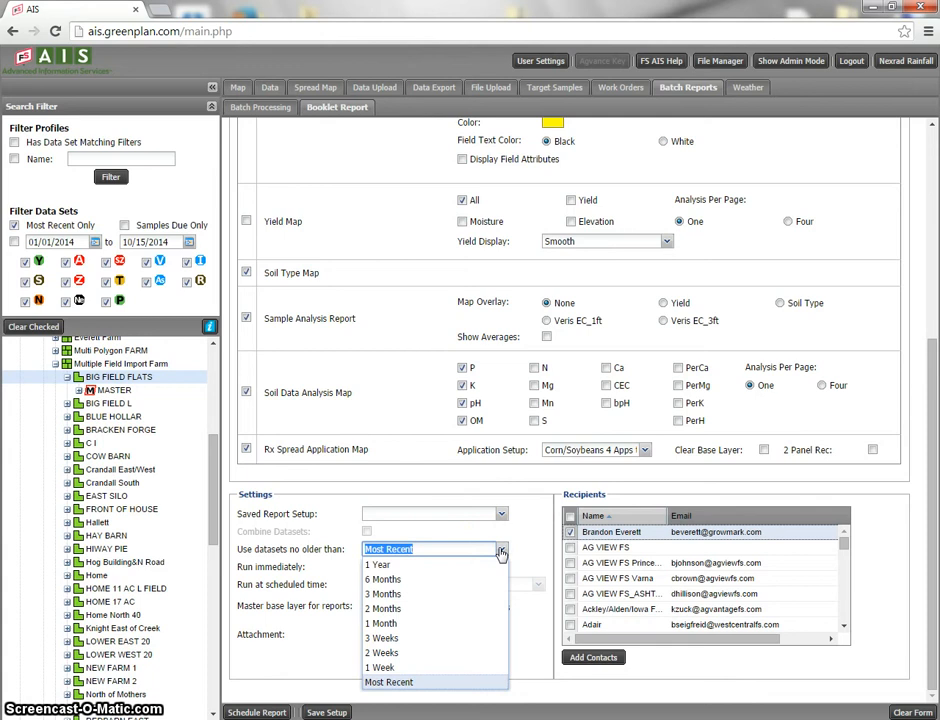
pyautogui.click(409, 682)
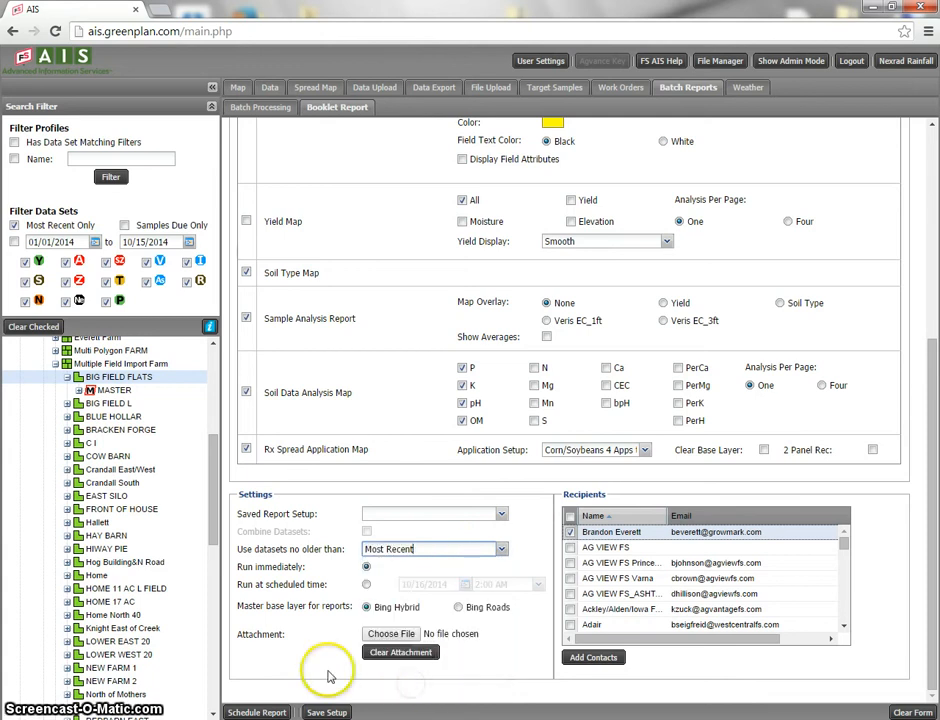
pyautogui.click(369, 585)
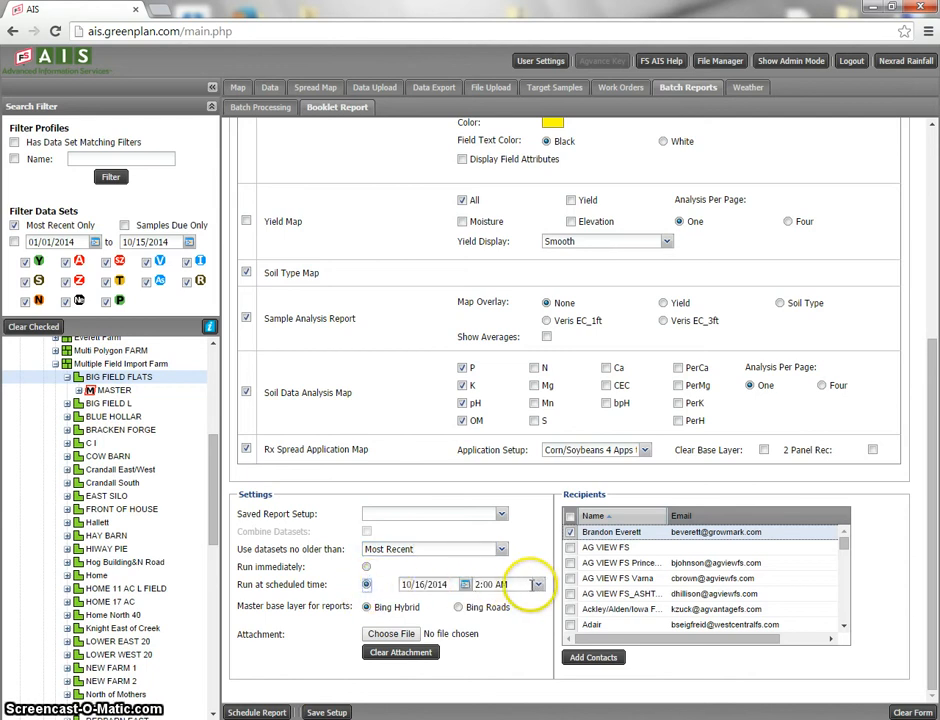
pyautogui.click(537, 585)
pyautogui.click(539, 585)
pyautogui.click(366, 567)
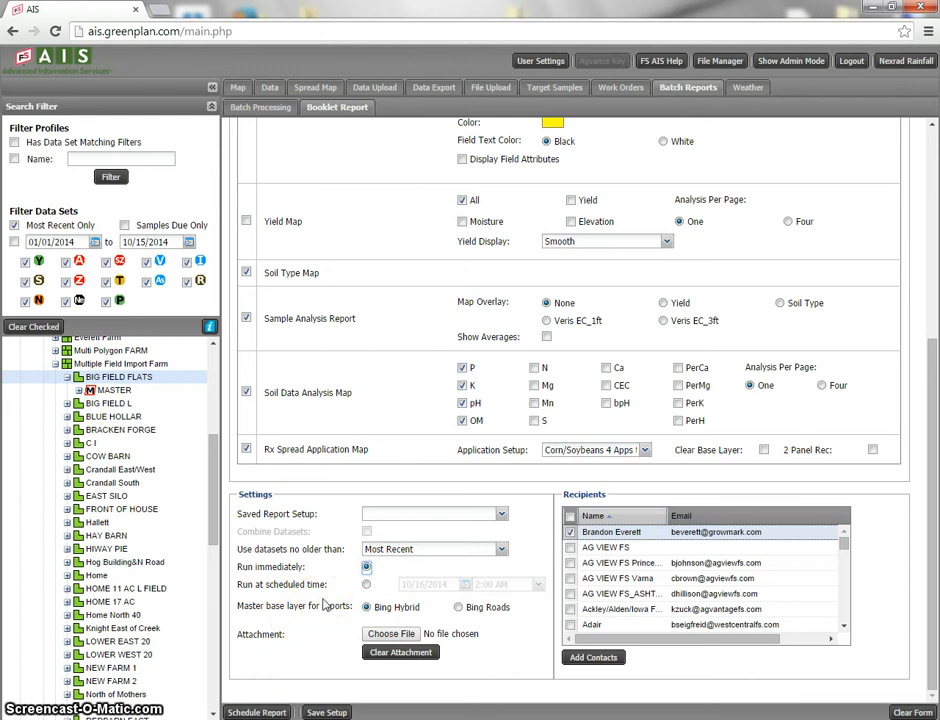
pyautogui.click(459, 607)
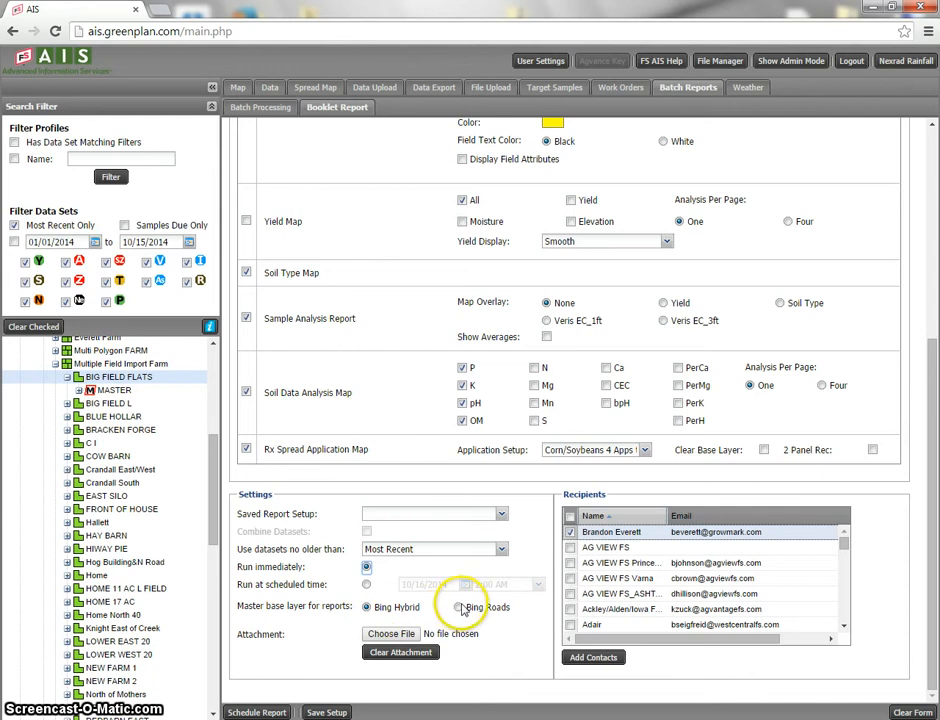
pyautogui.click(366, 607)
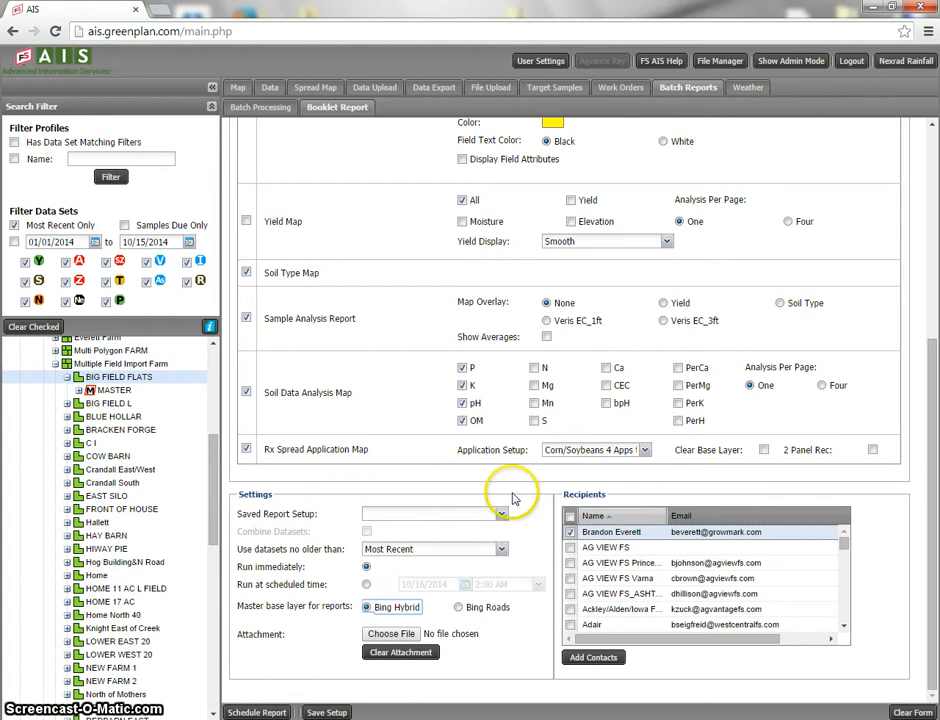
# Schedule the booklet report and request its download
pyautogui.click(258, 712)
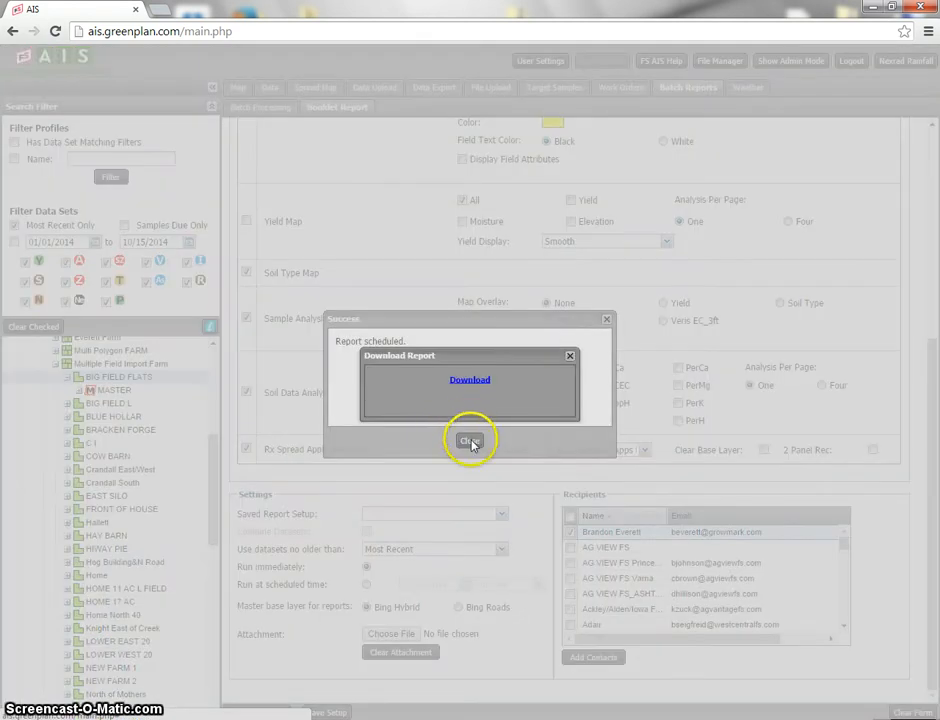
pyautogui.click(466, 380)
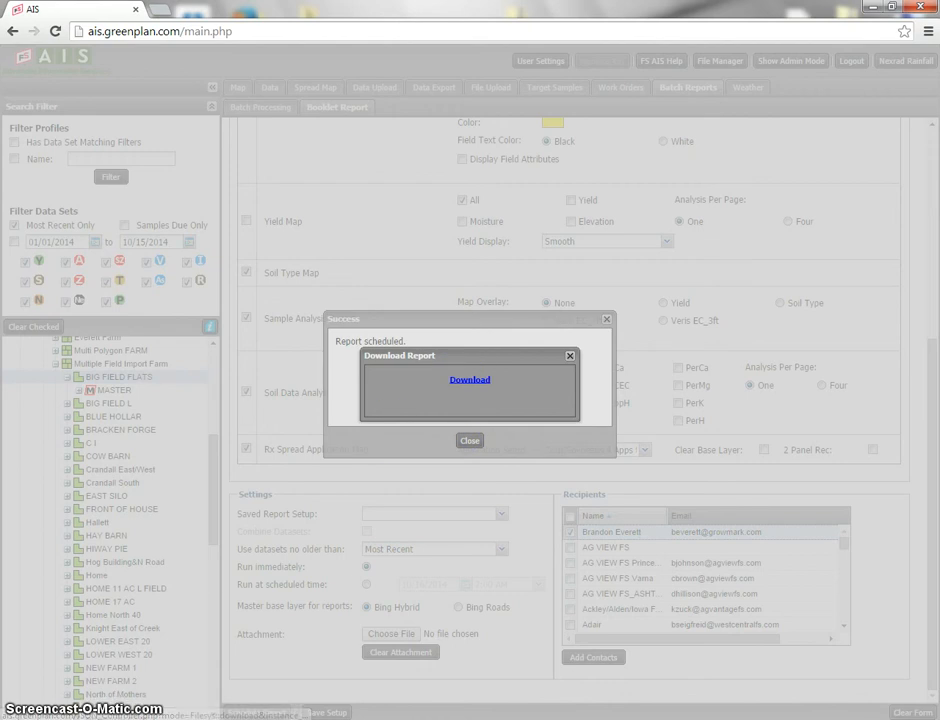
pyautogui.click(347, 492)
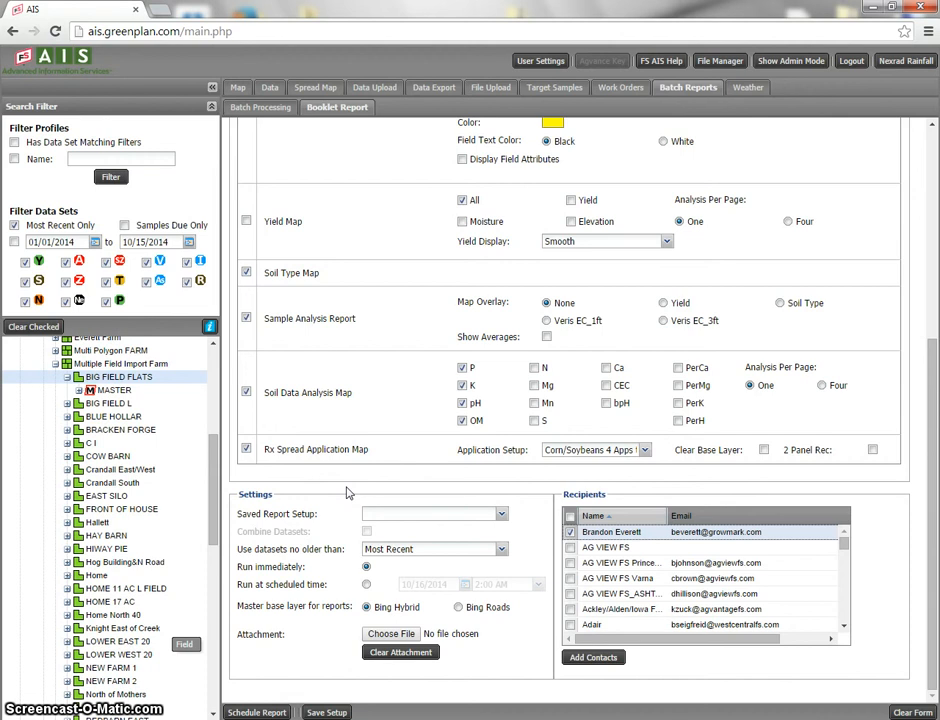
# Download the results of the completed Booklet Report job from the File Manager and open the PDF
pyautogui.click(724, 62)
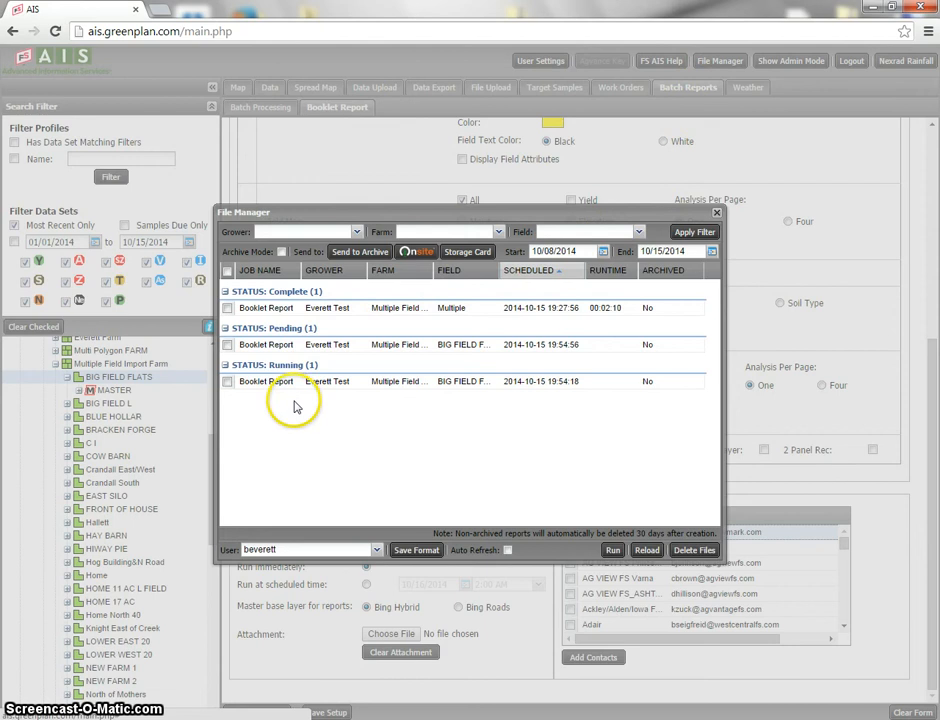
pyautogui.rightClick(288, 310)
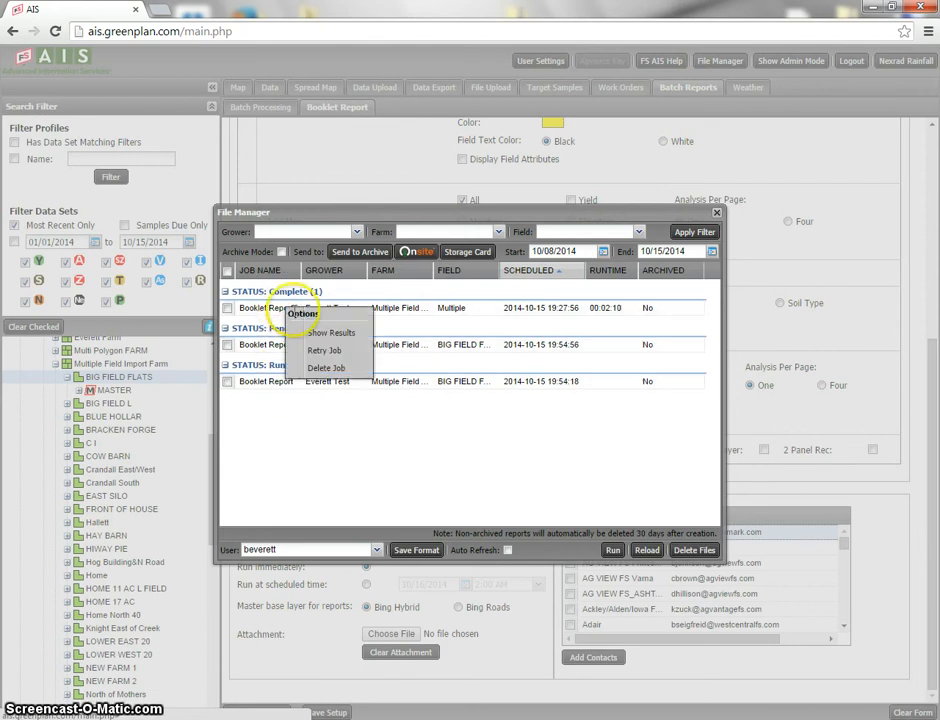
pyautogui.click(319, 338)
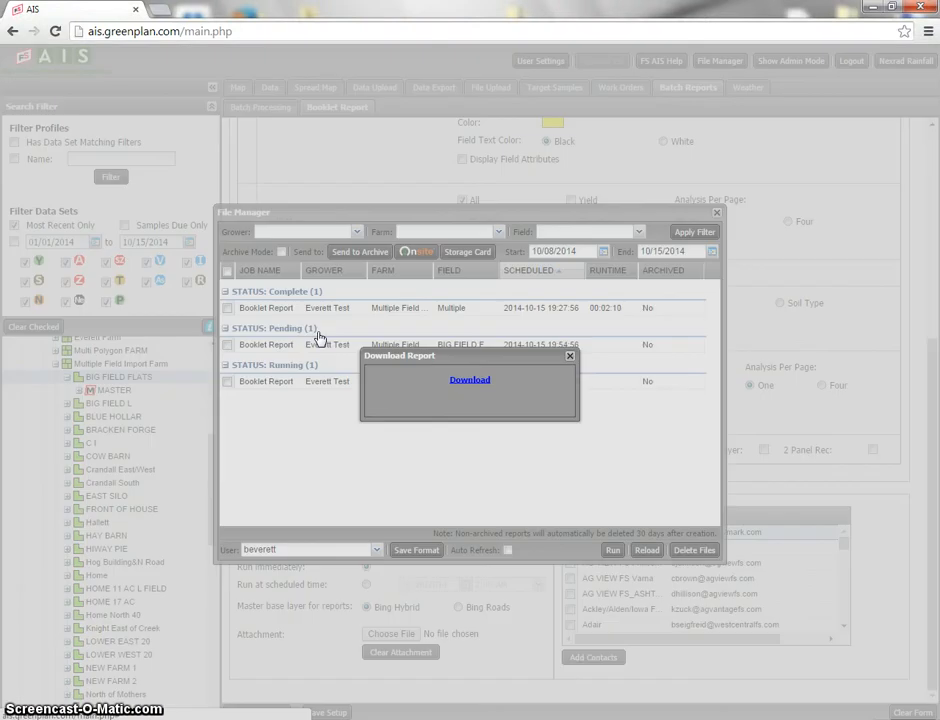
pyautogui.click(463, 383)
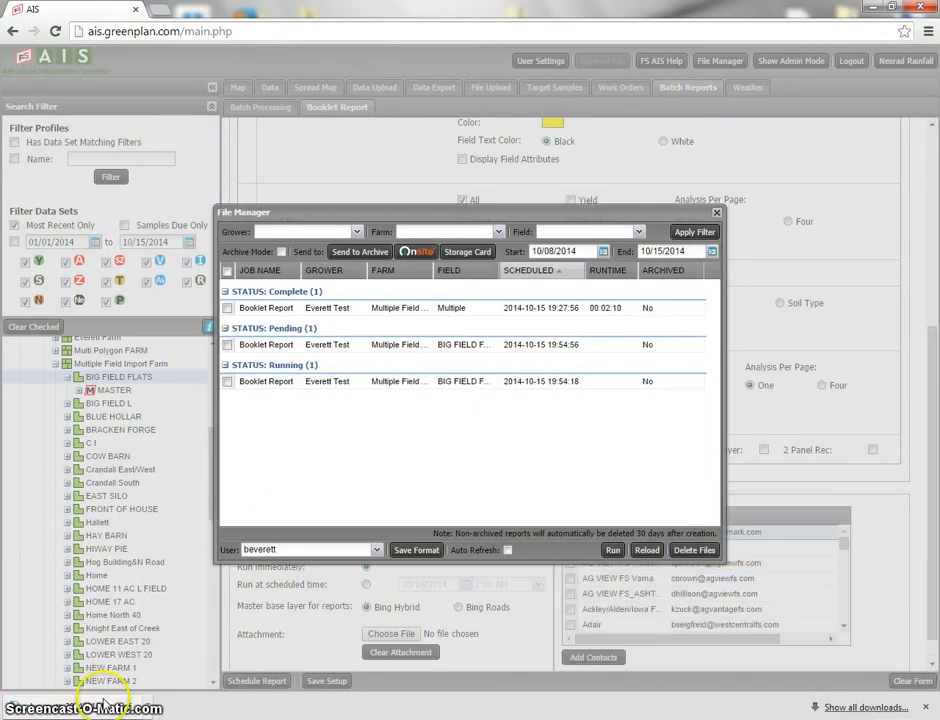
pyautogui.click(90, 708)
pyautogui.click(185, 397)
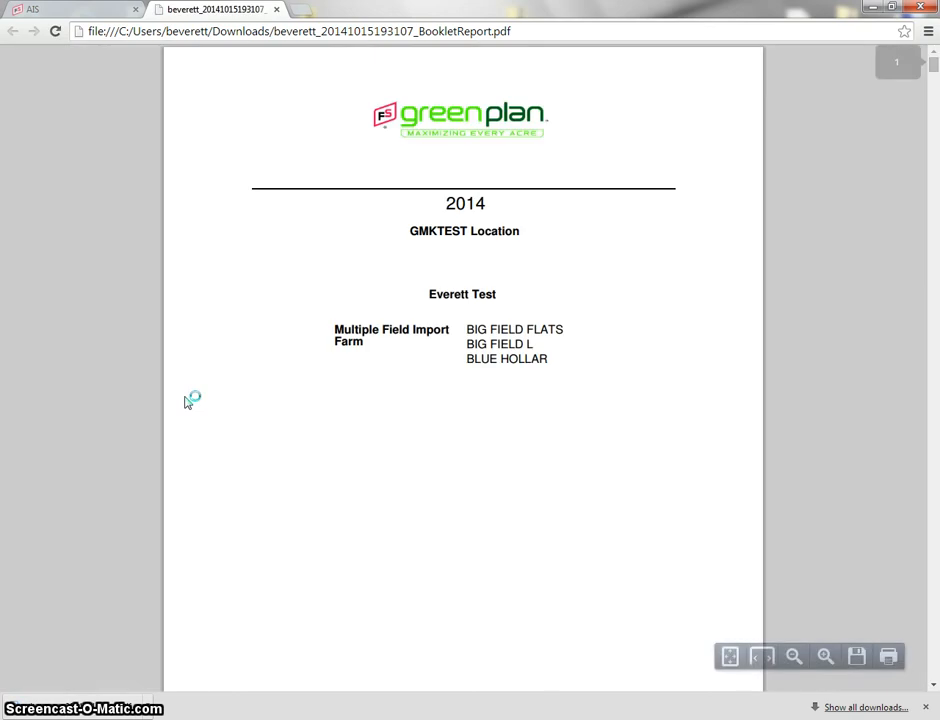
# Examine the booklet's cover, field maps, reference sheets, soil test results, data analysis maps and application reports for BIG FIELD FLATS and BIG FIELD L
pyautogui.click(252, 348)
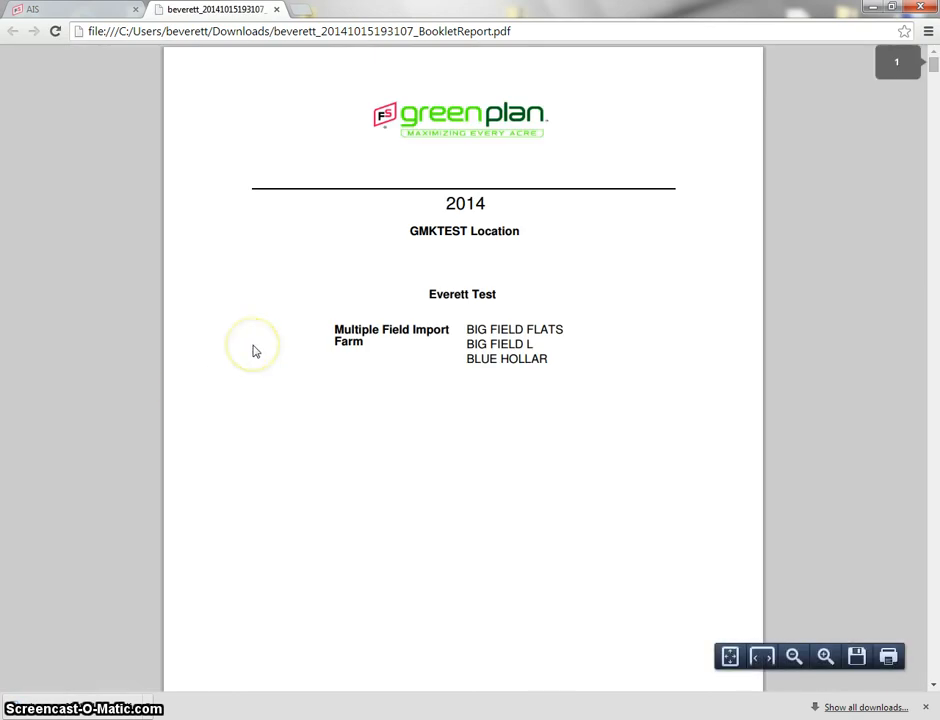
pyautogui.scroll(-8, 253, 350)
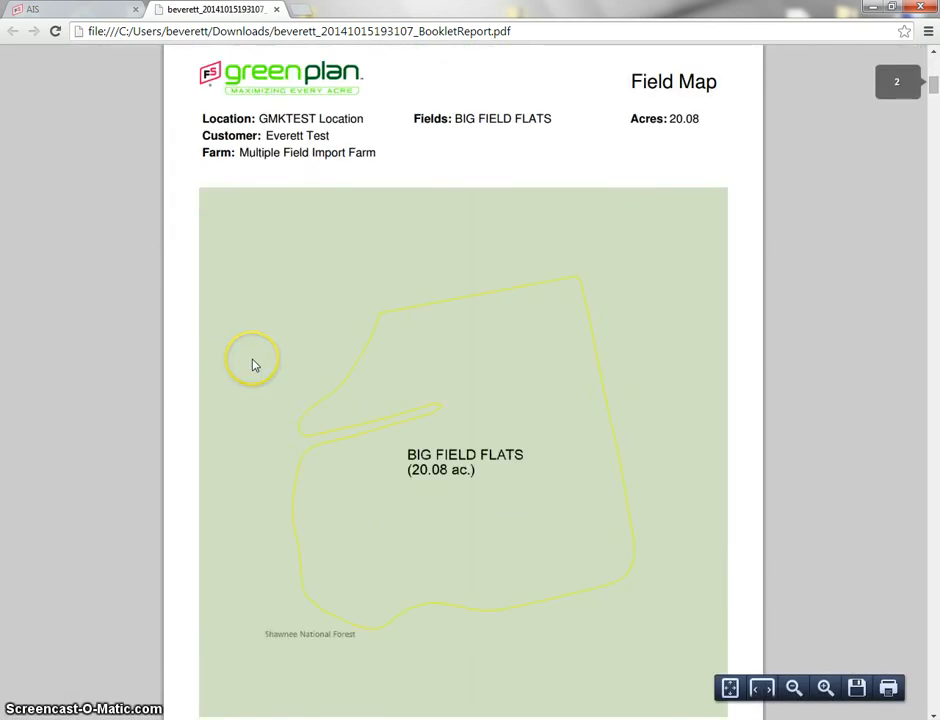
pyautogui.scroll(-10, 254, 365)
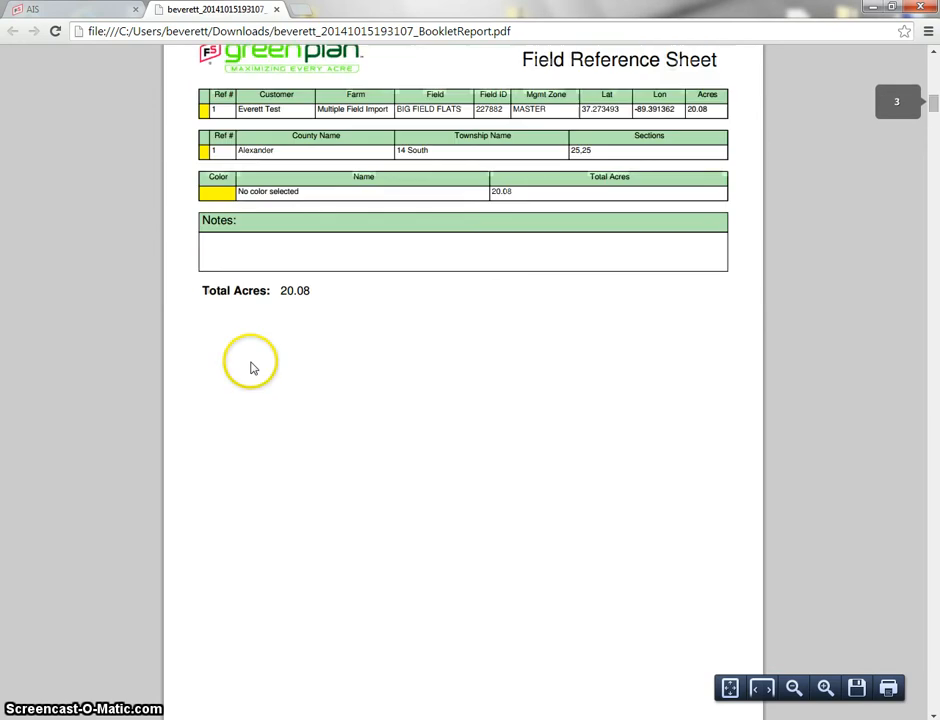
pyautogui.scroll(-10, 251, 368)
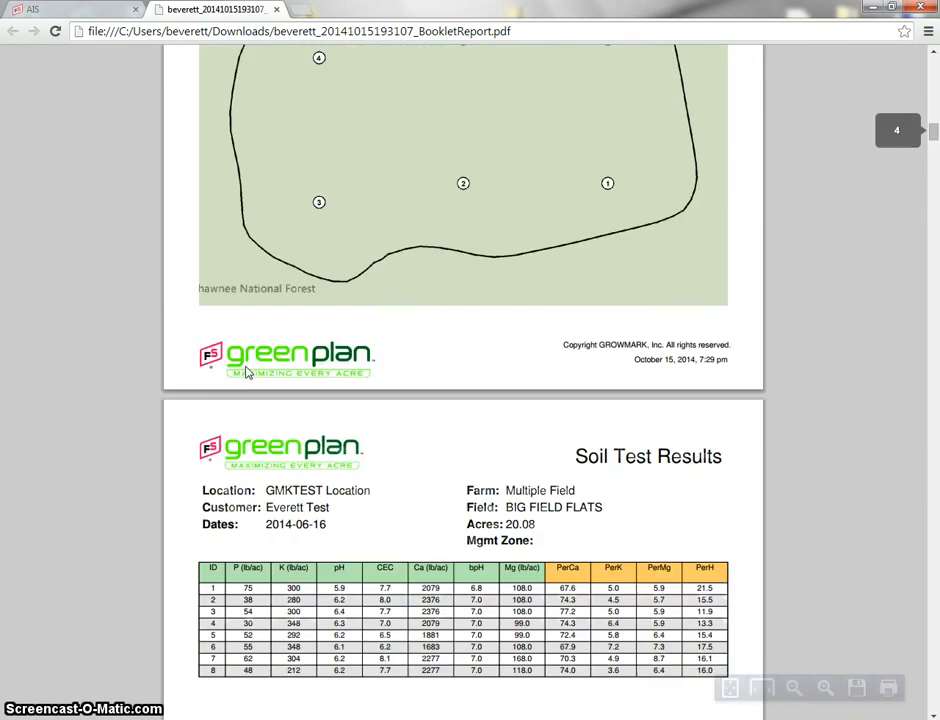
pyautogui.scroll(-10, 248, 372)
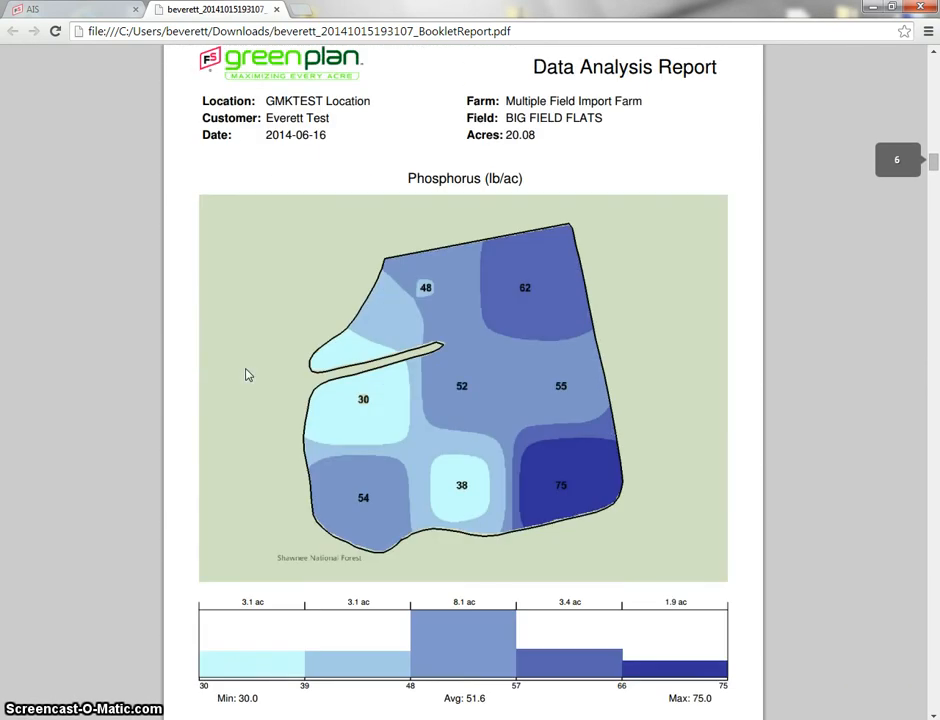
pyautogui.scroll(-10, 248, 374)
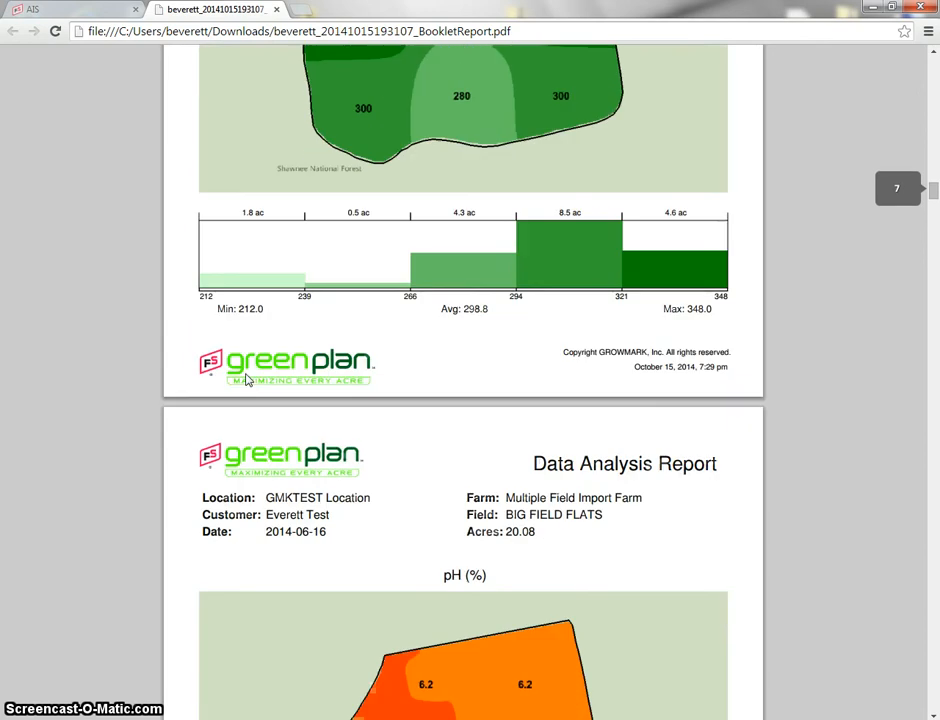
pyautogui.scroll(-10, 248, 378)
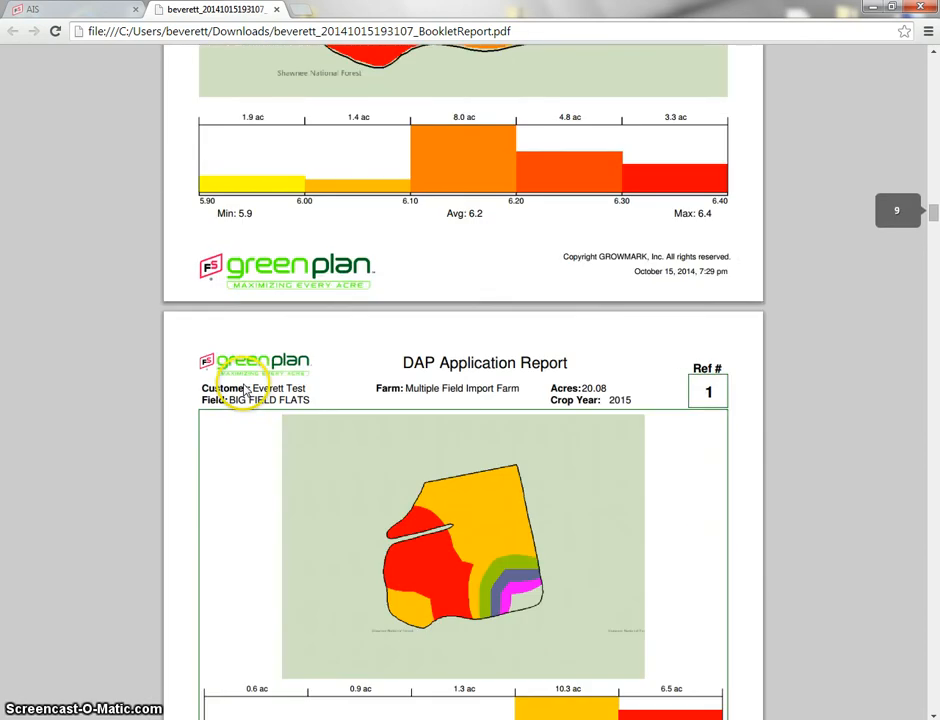
pyautogui.scroll(-10, 246, 392)
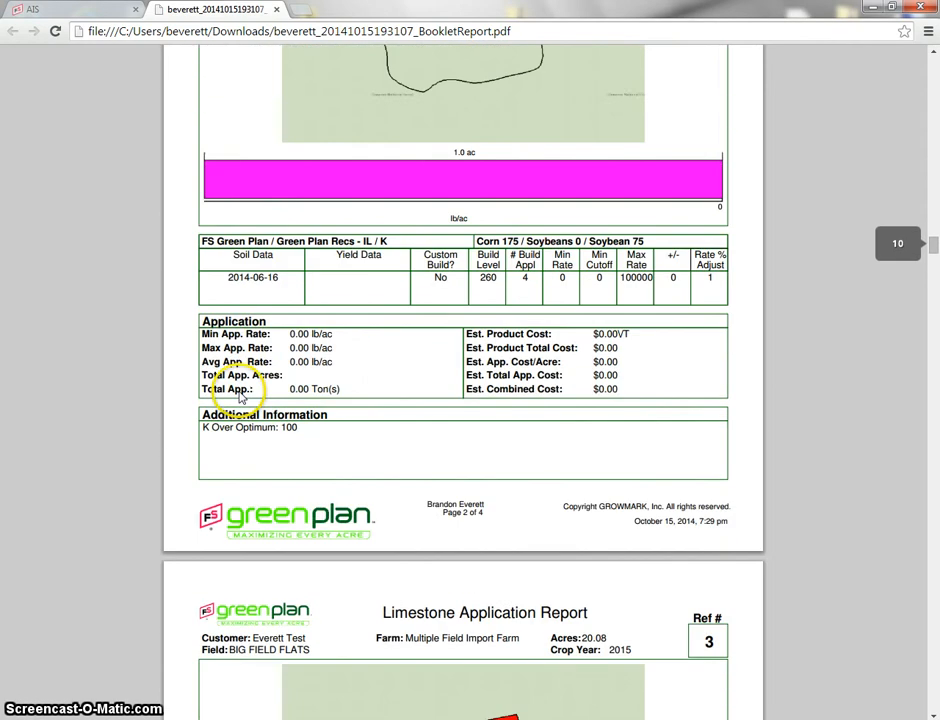
pyautogui.scroll(-10, 240, 397)
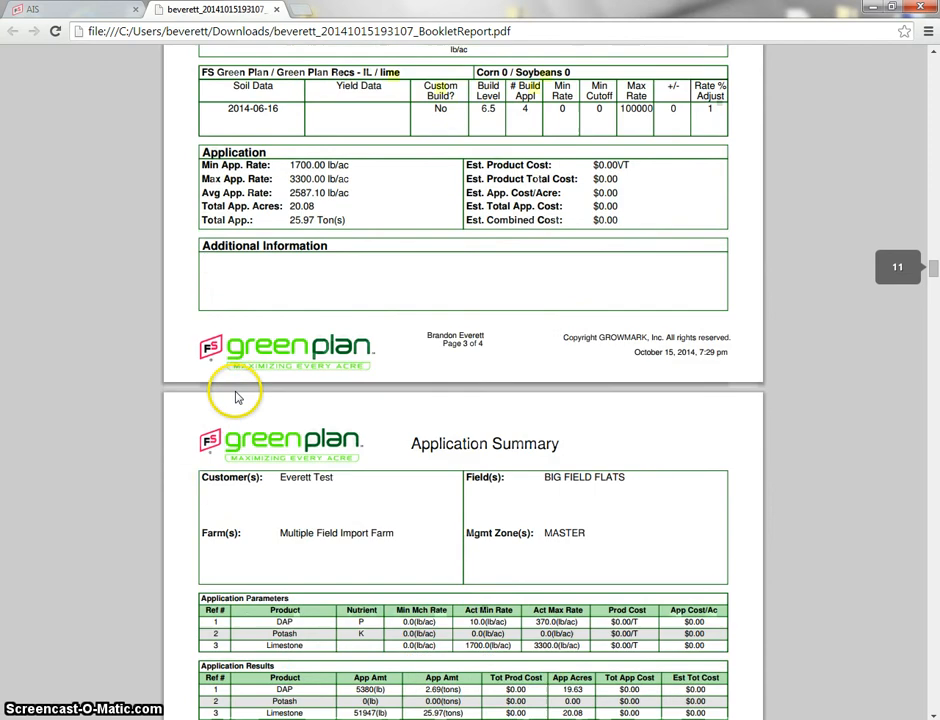
pyautogui.scroll(-10, 237, 397)
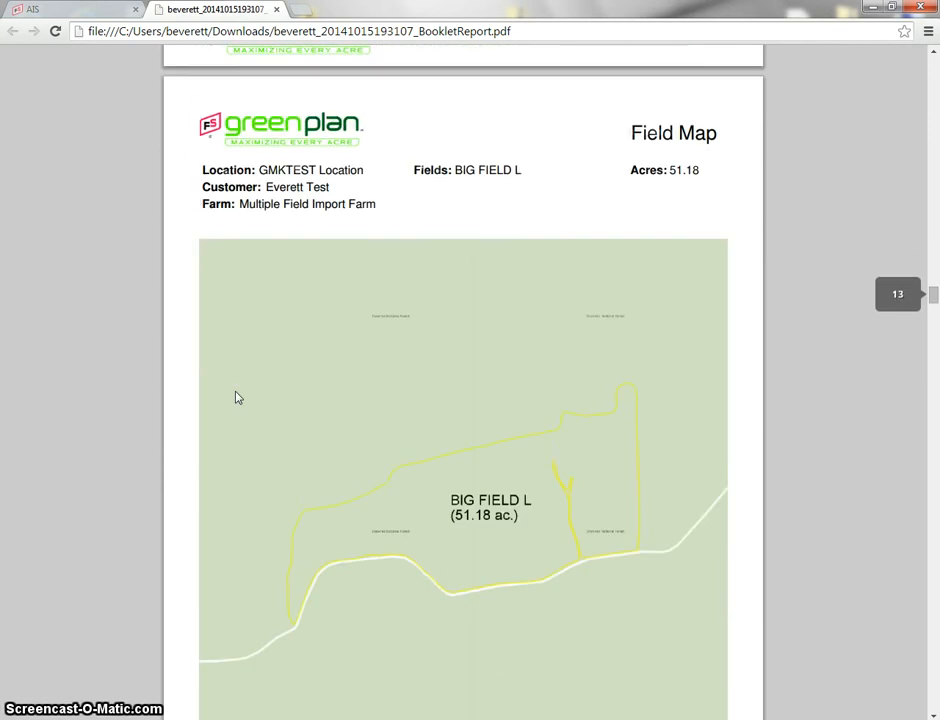
pyautogui.scroll(-10, 237, 397)
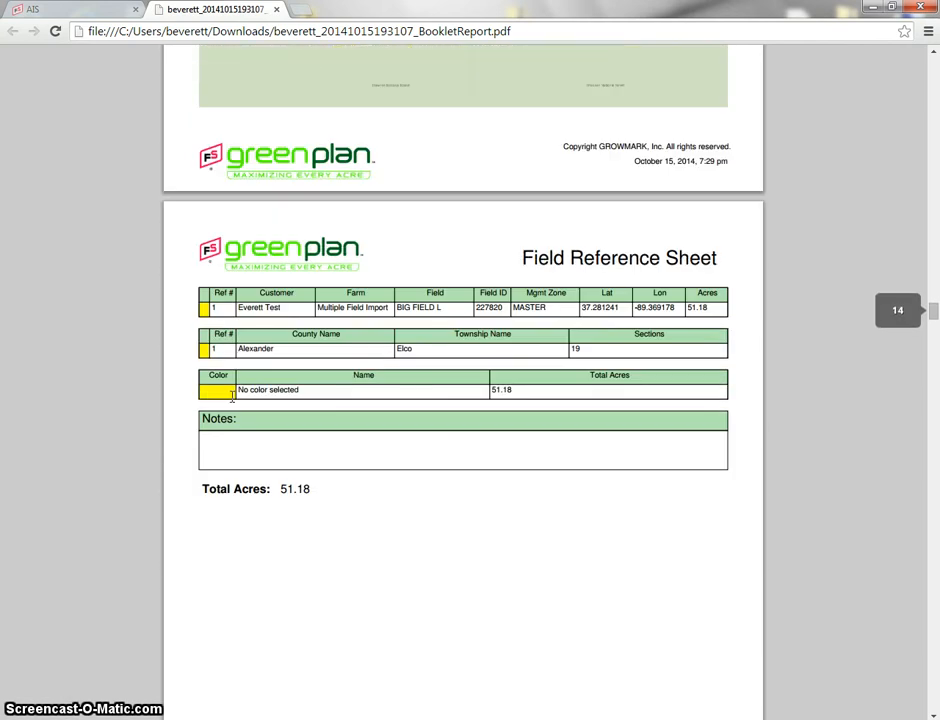
pyautogui.scroll(-10, 232, 397)
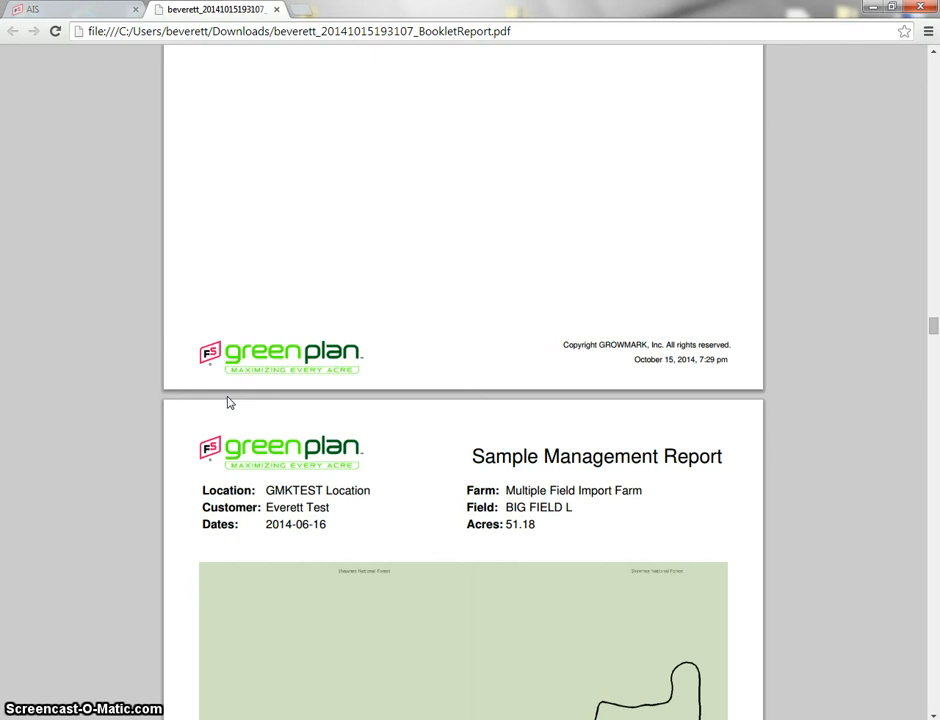
pyautogui.scroll(-7, 228, 401)
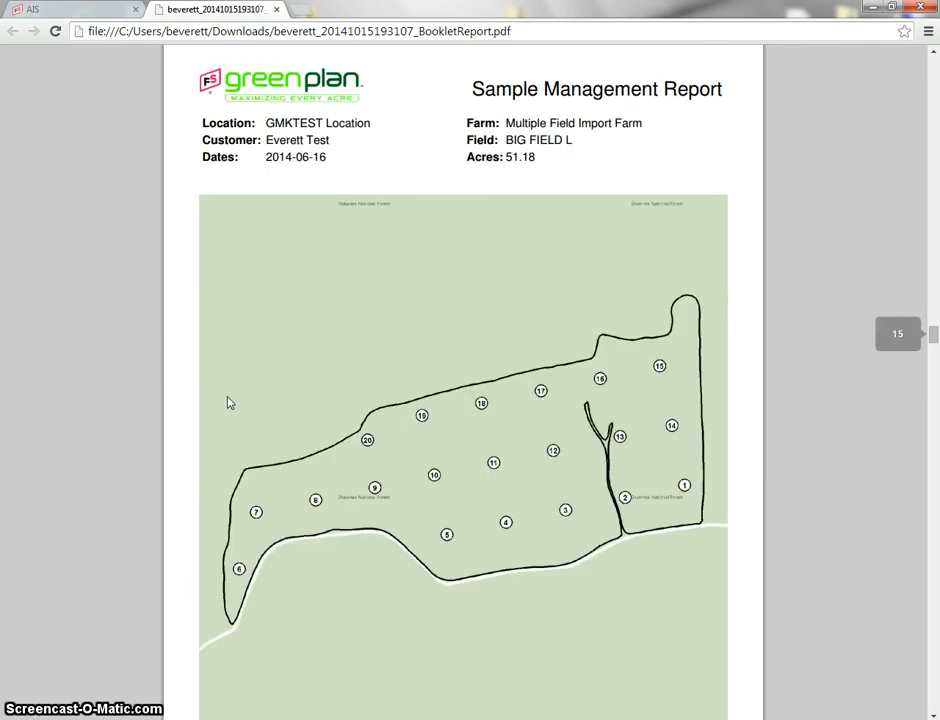
pyautogui.scroll(-1, 184, 420)
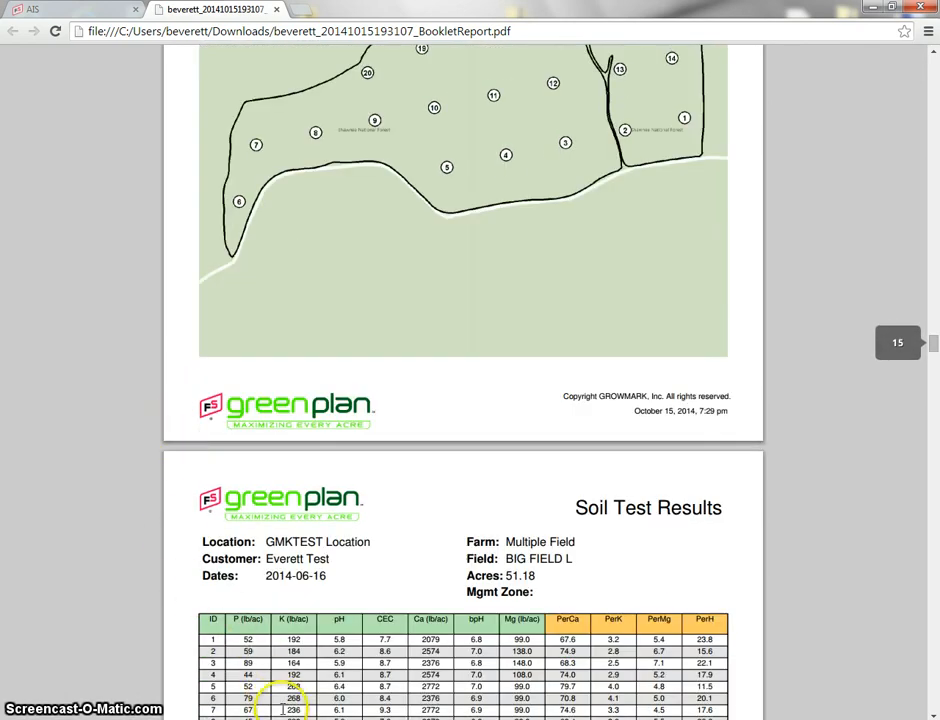